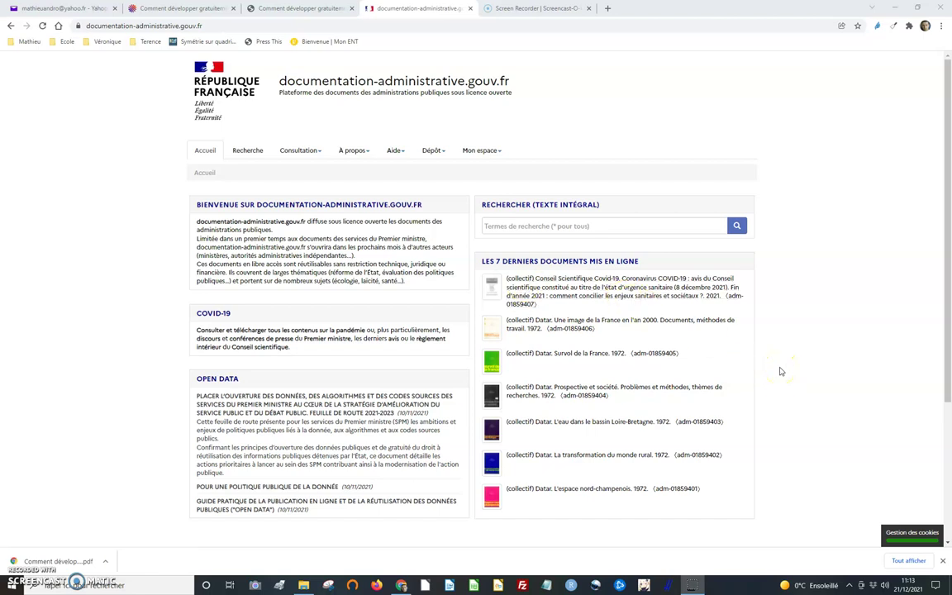
- Show the Dépôt menu's deposit options from the home page
click(777, 371)
click(431, 152)
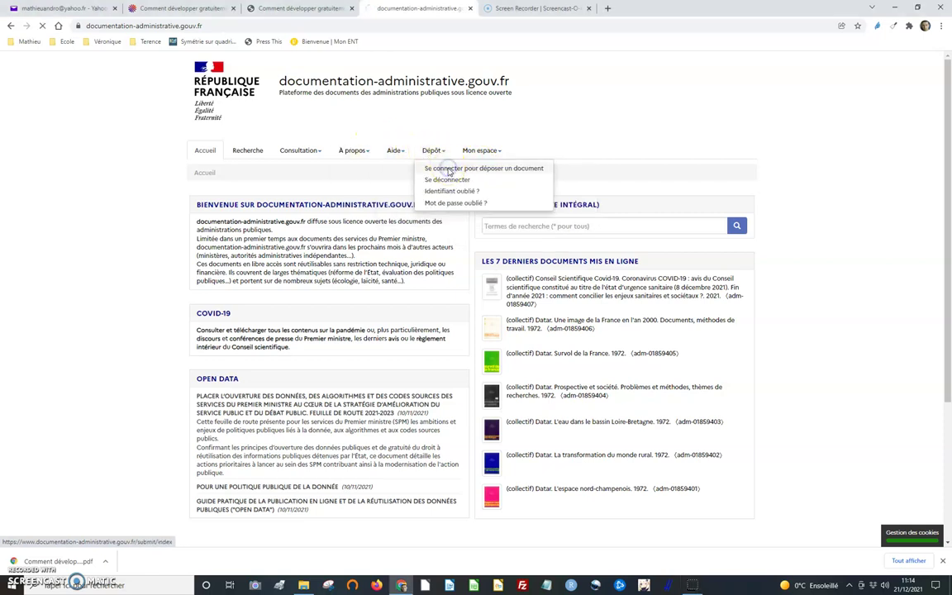
- Start a signed-in deposit and upload the collaborative watch platform PDF from the Bureau
click(447, 170)
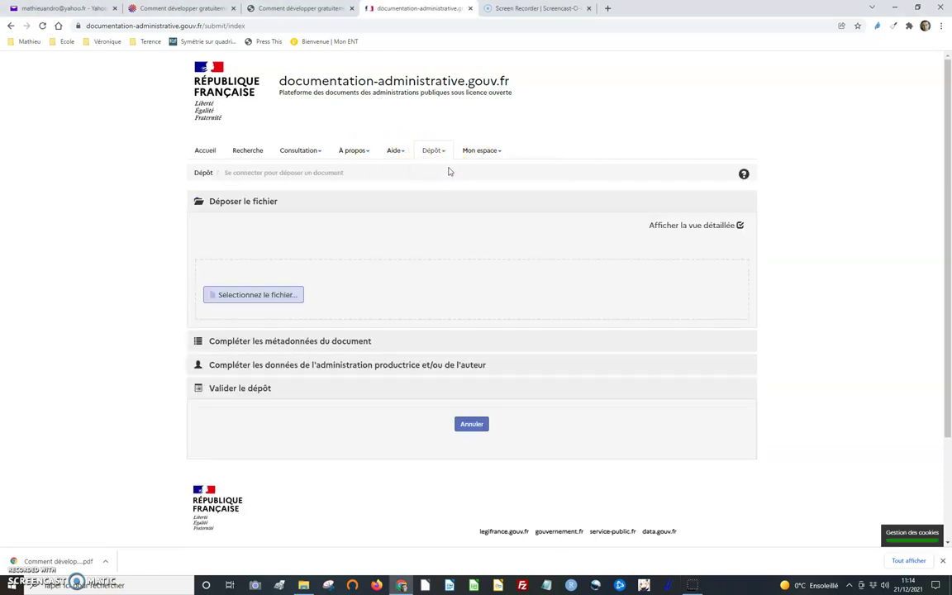
click(248, 294)
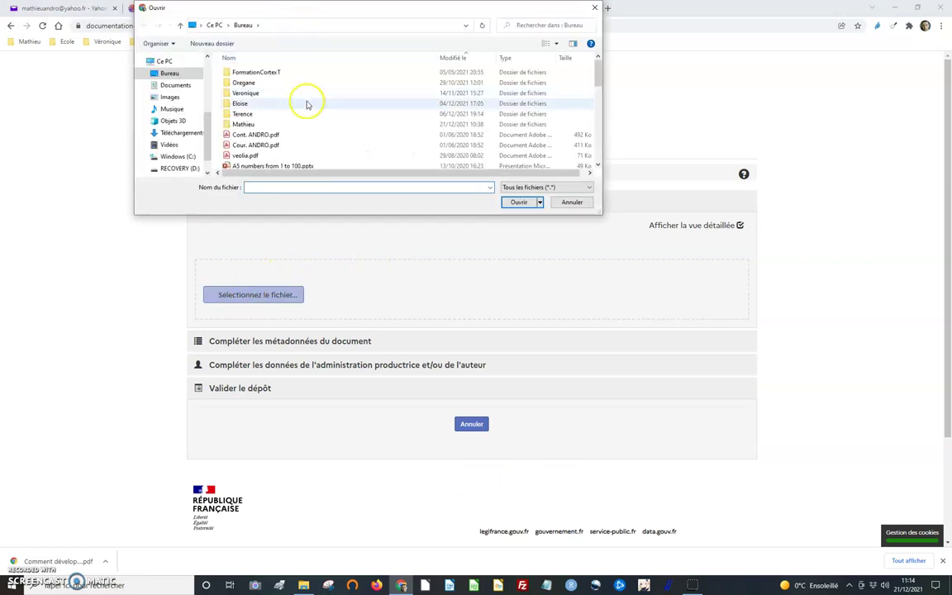
scroll(317, 119, down, 5)
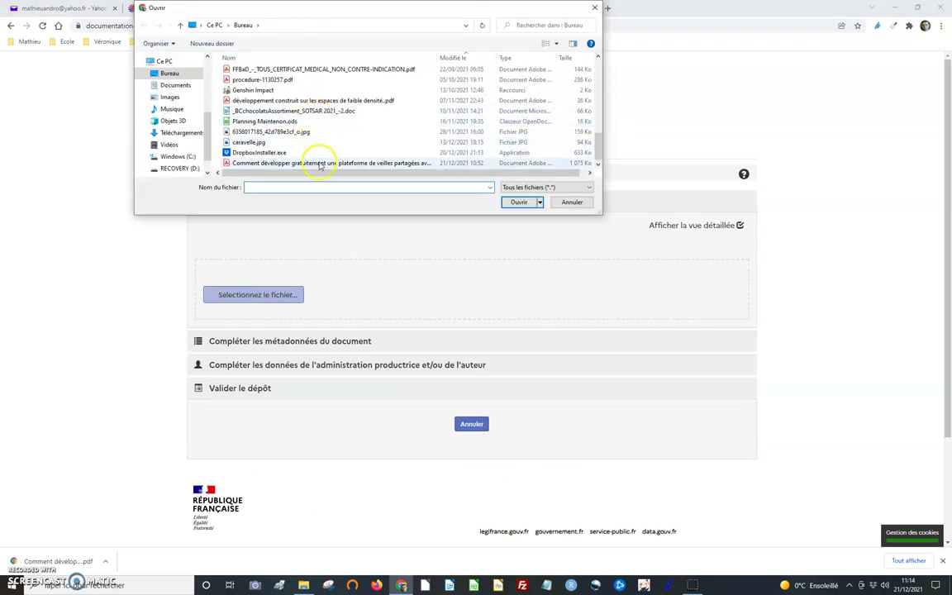
click(318, 163)
double_click(318, 163)
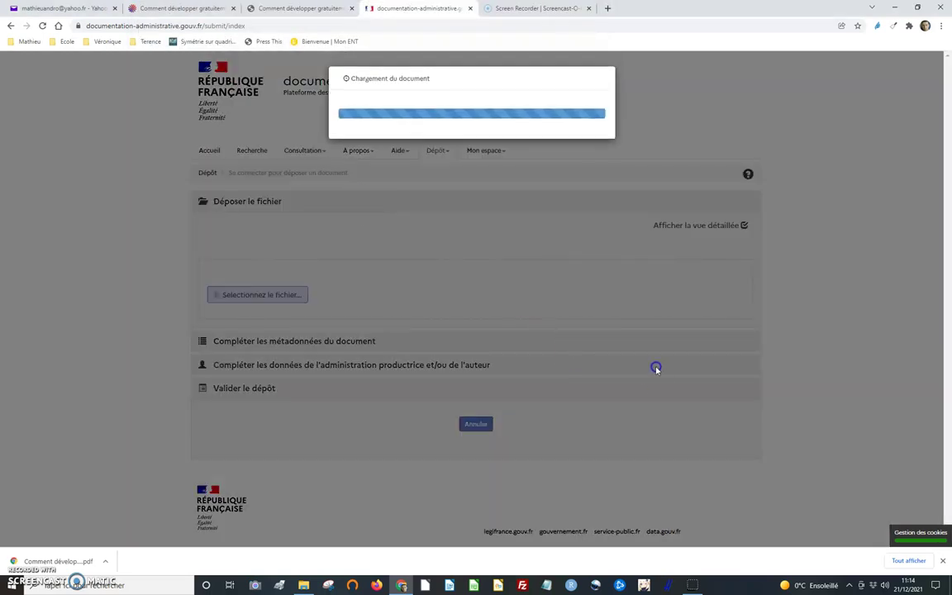
scroll(431, 225, down, 4)
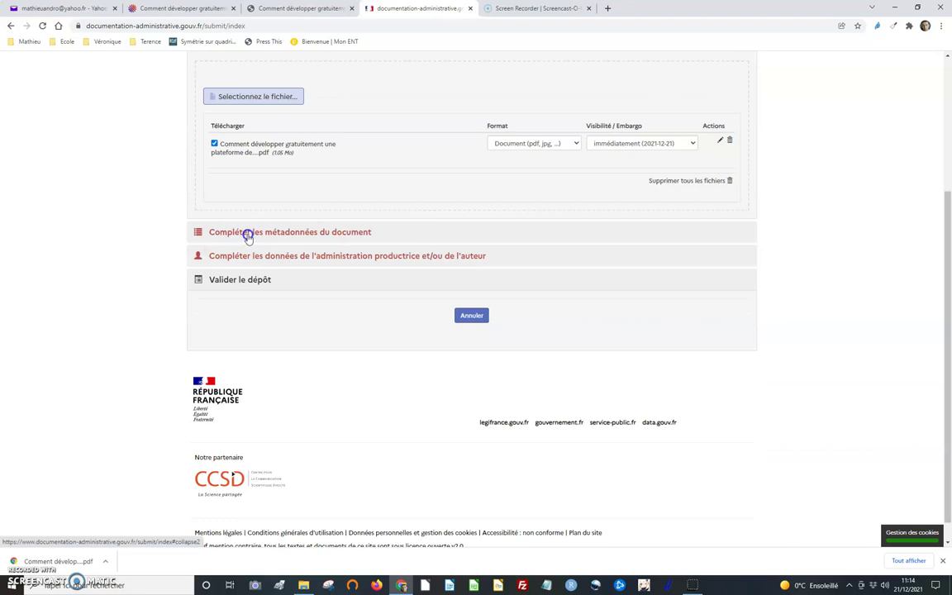
- Expand the document metadata section and copy the article title from the PDF
click(247, 235)
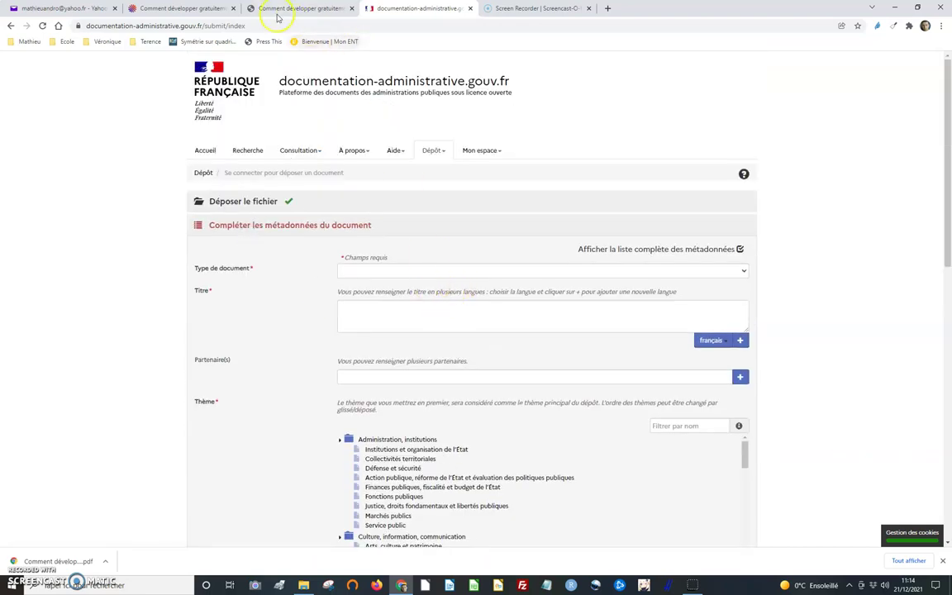
click(278, 17)
drag(398, 139, 604, 187)
key(ctrl+c)
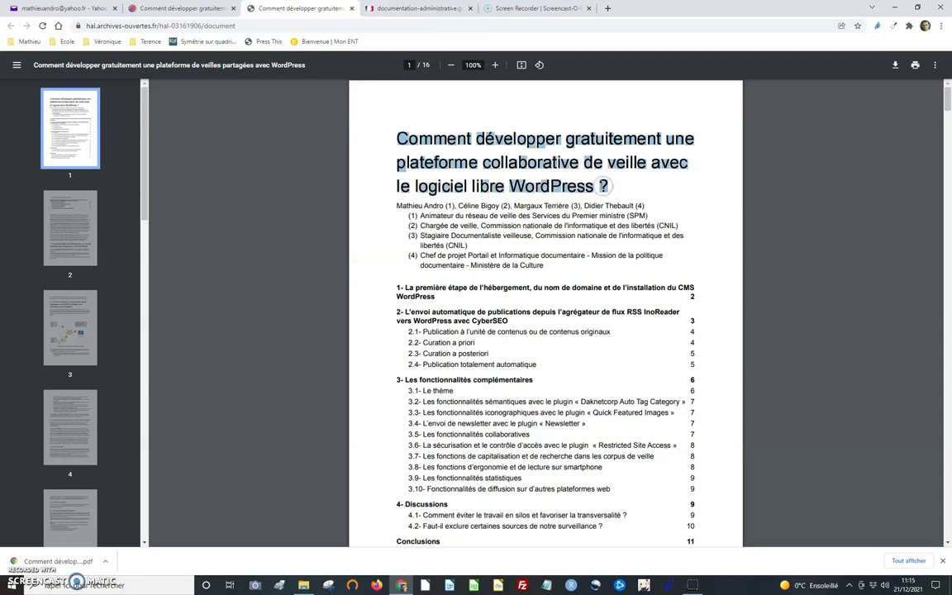
click(417, 8)
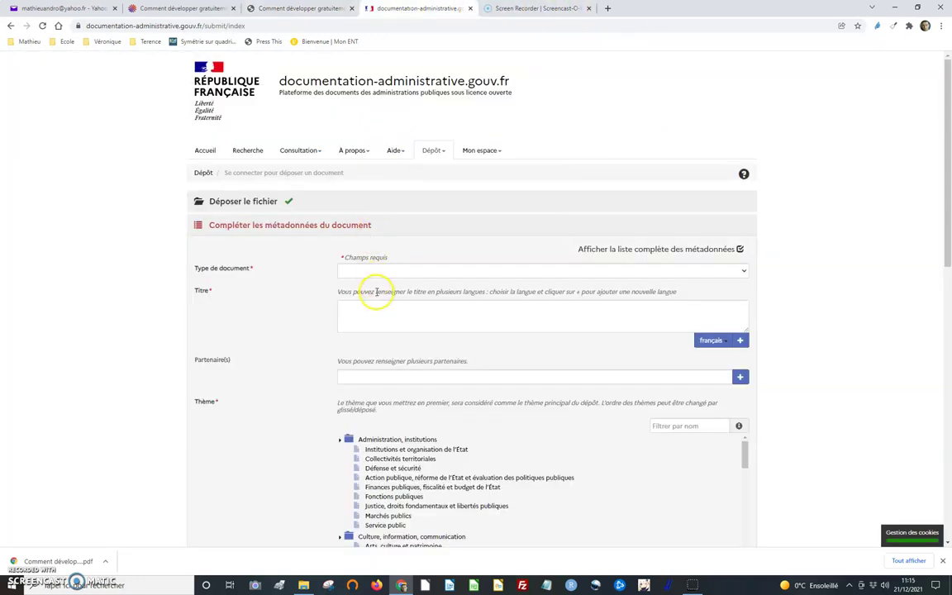
- Set Type de document to Compte-rendu, procès-verbal
click(383, 270)
click(382, 269)
click(383, 269)
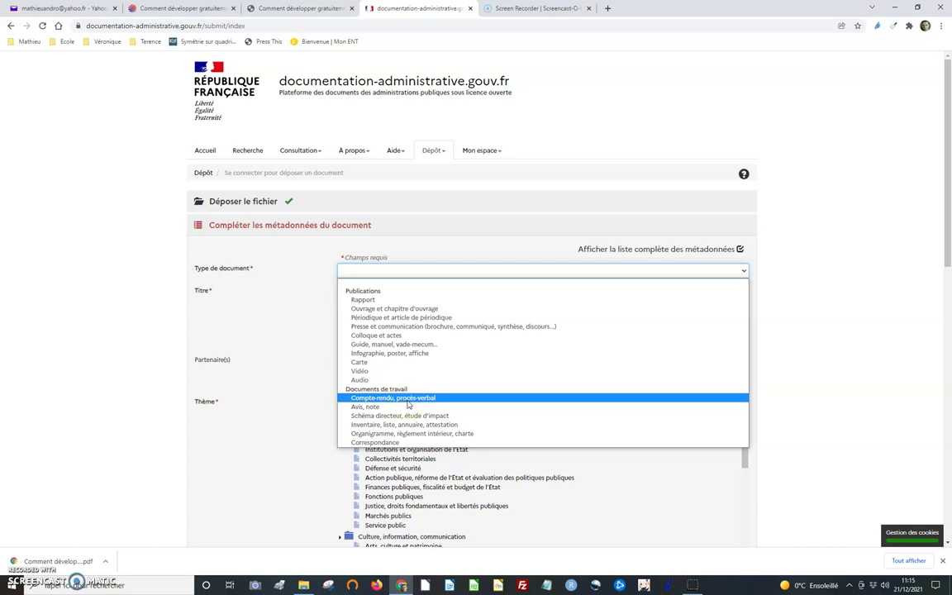
click(407, 398)
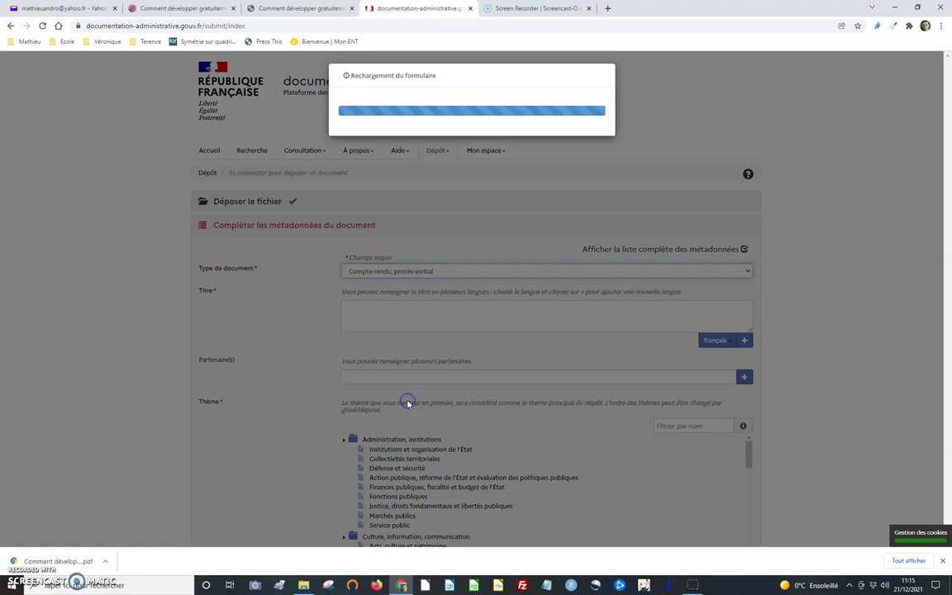
- Paste the copied article title into Titre and remove its first line break
click(397, 318)
key(ctrl+v)
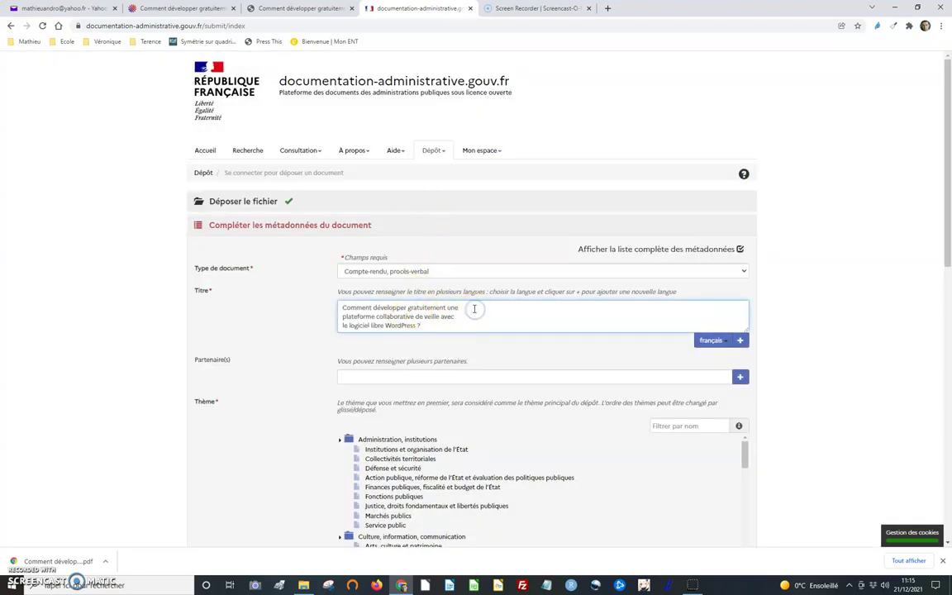
key(Delete)
key(Delete)
- Remove the remaining line break so the title sits on one line
click(675, 307)
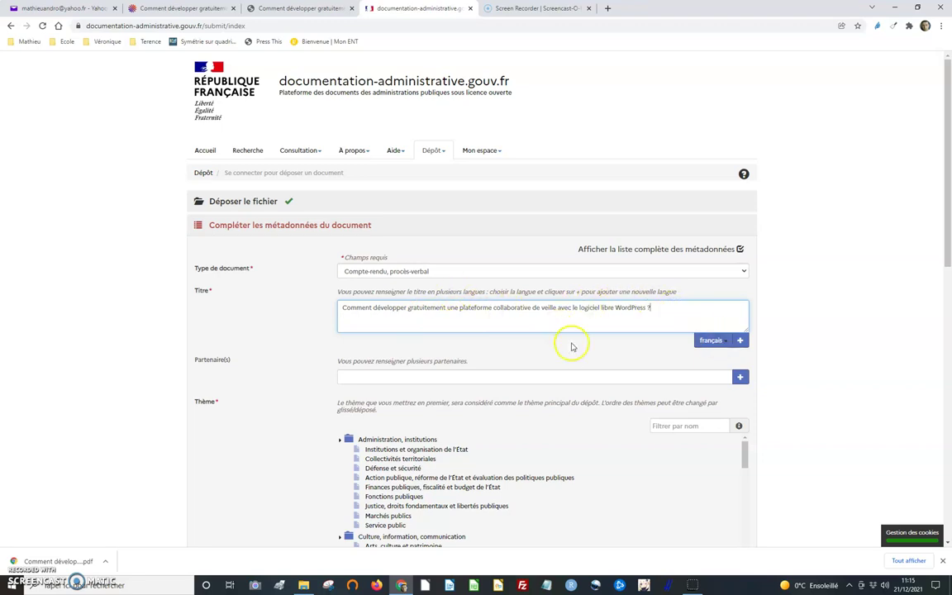
scroll(569, 347, down, 1)
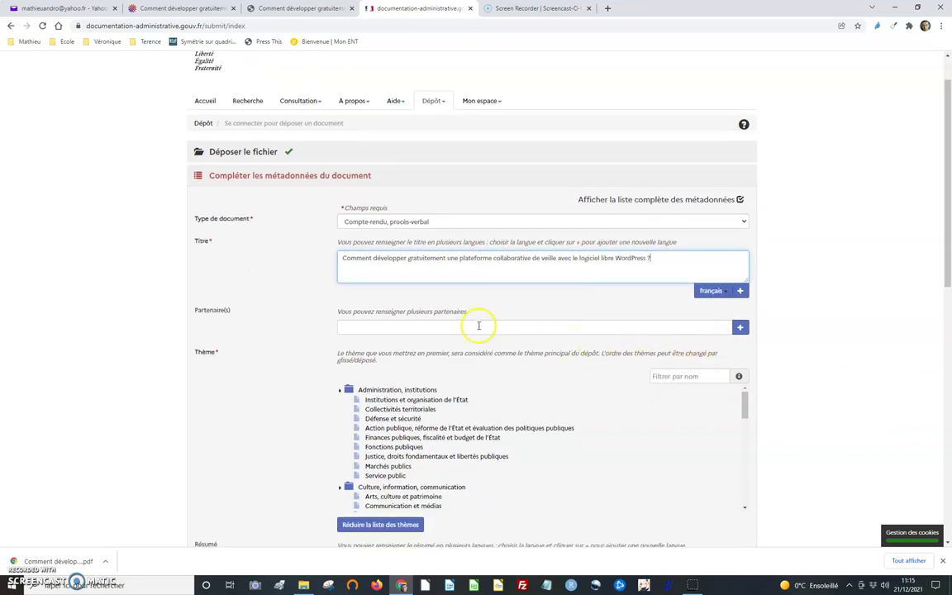
scroll(478, 326, down, 2)
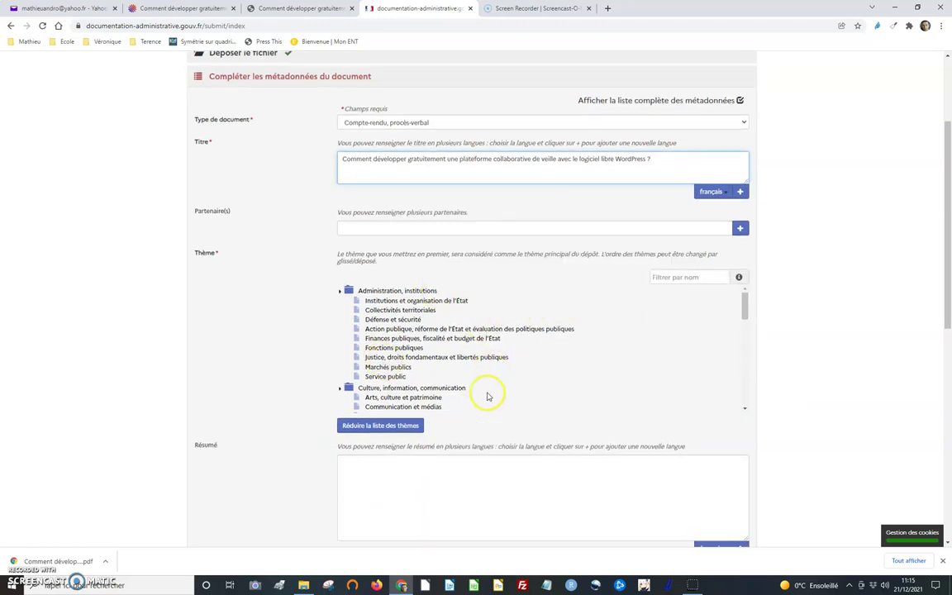
- Pick Informatique, réseaux, télécommunications and Communication et médias in the Thème tree
scroll(489, 395, down, 1)
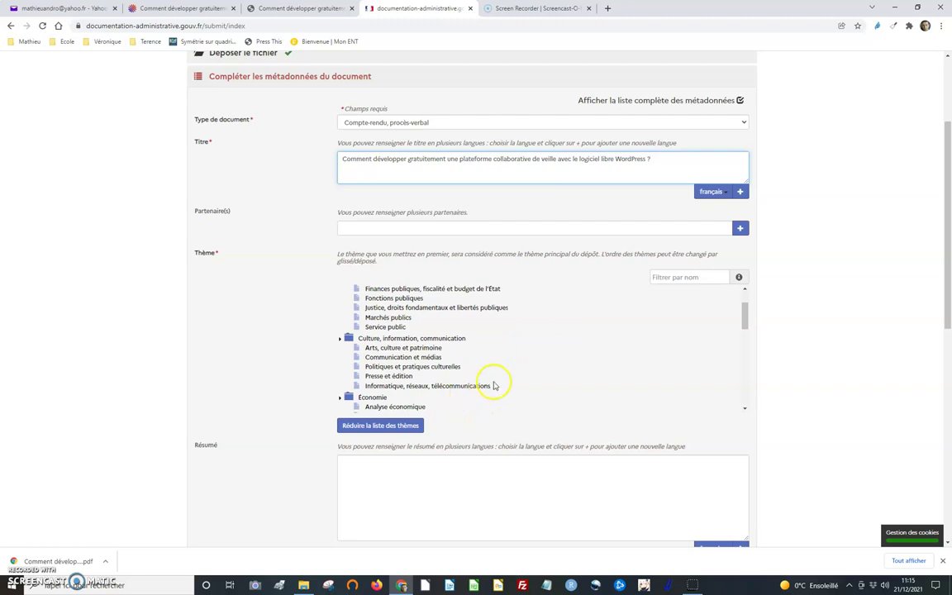
scroll(512, 381, down, 1)
scroll(513, 380, up, 1)
scroll(513, 381, down, 3)
scroll(512, 381, down, 5)
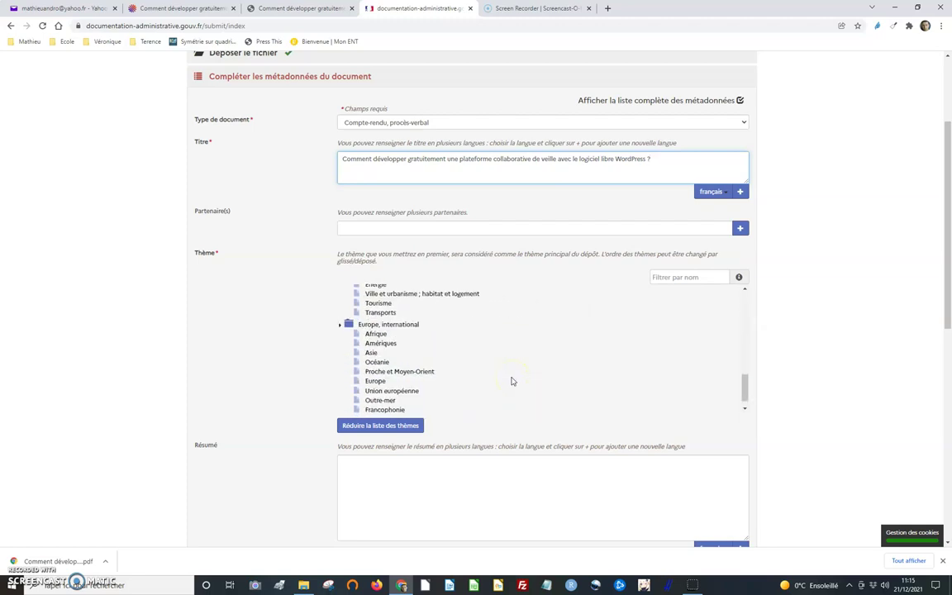
scroll(510, 380, up, 2)
scroll(479, 357, up, 2)
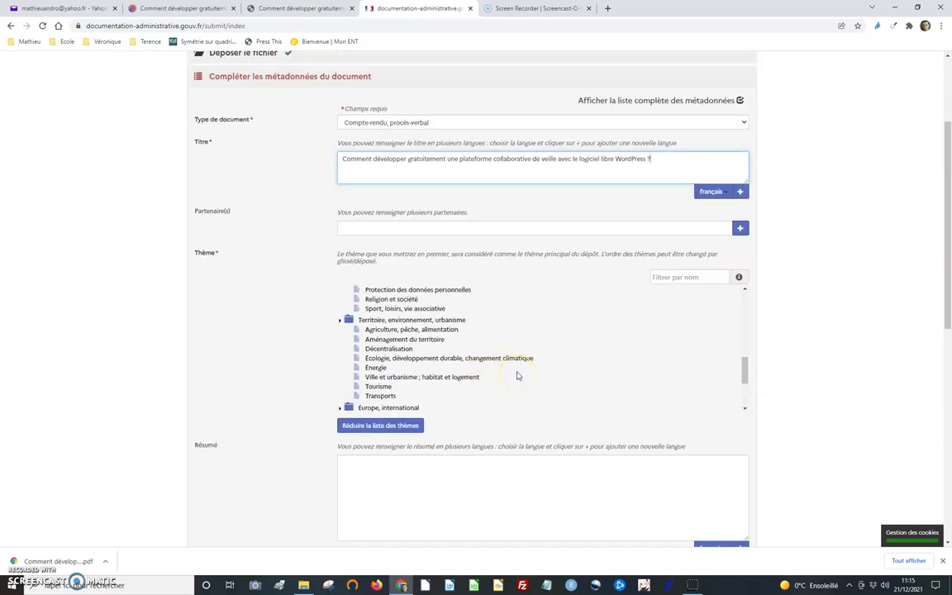
scroll(517, 374, up, 3)
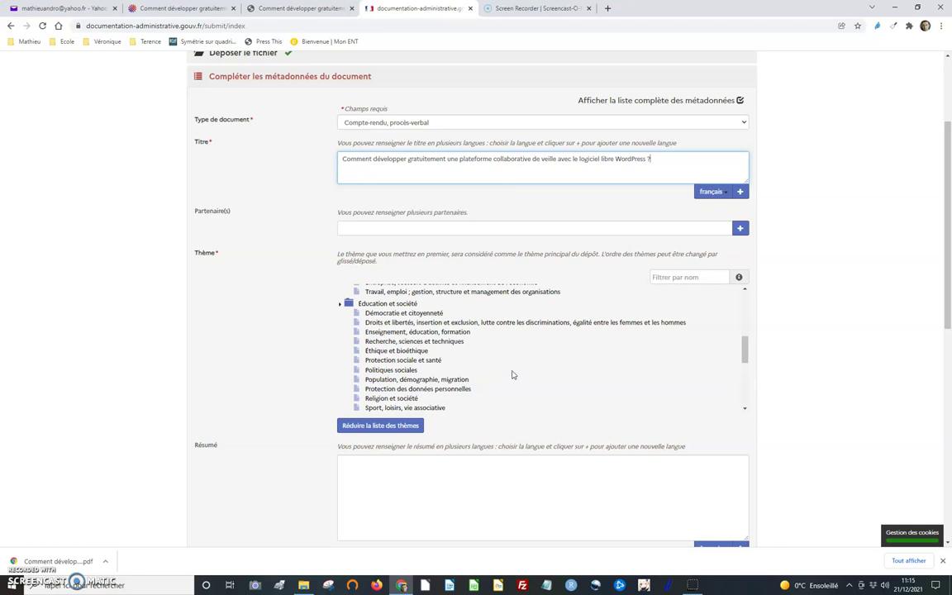
scroll(512, 374, up, 3)
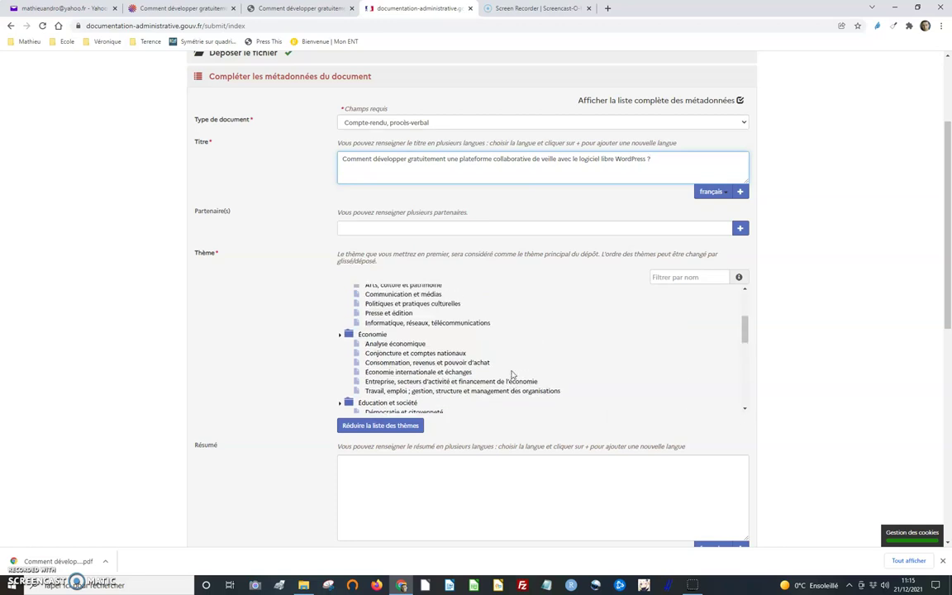
scroll(512, 375, up, 3)
scroll(511, 375, up, 1)
scroll(511, 374, down, 1)
scroll(511, 374, up, 1)
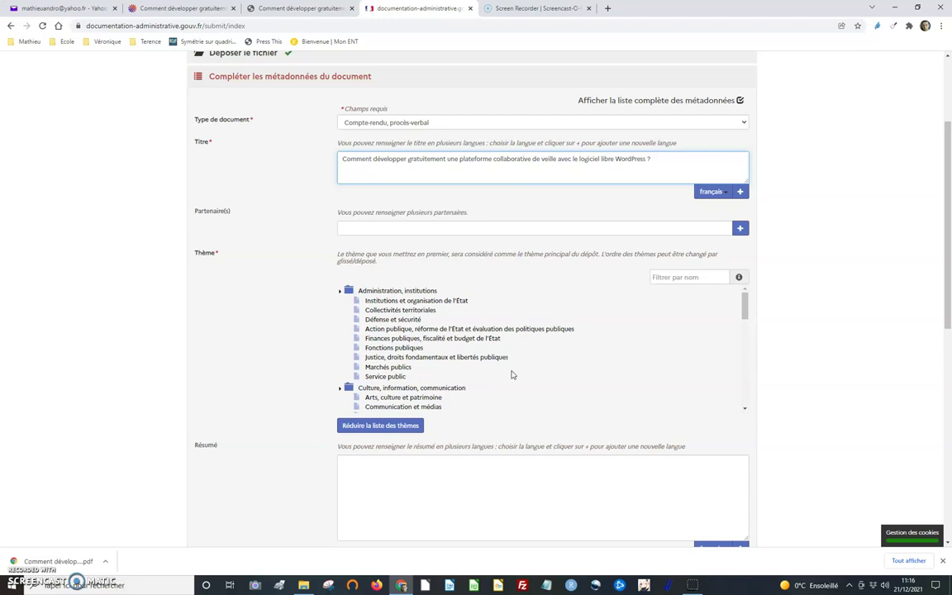
scroll(511, 374, down, 3)
scroll(511, 374, up, 2)
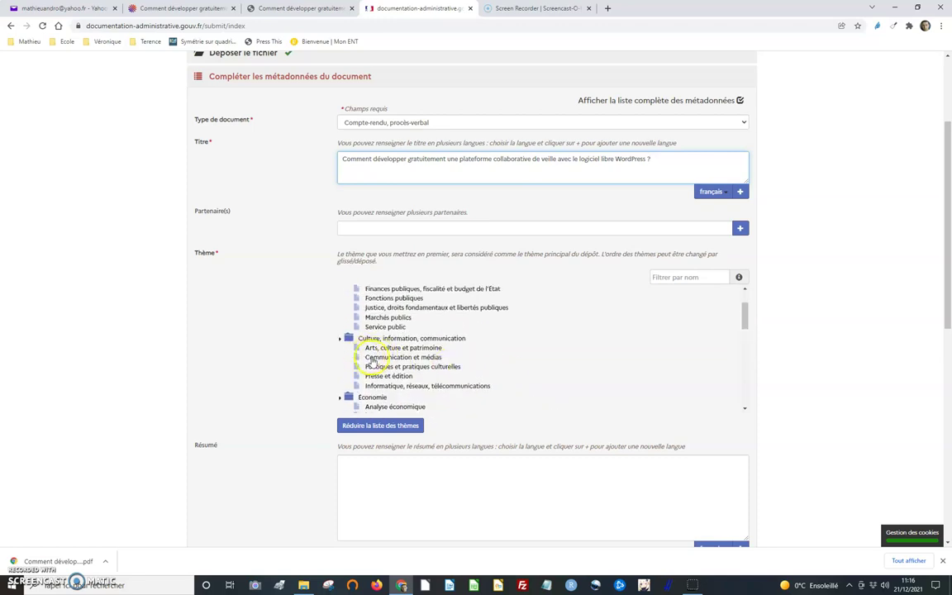
click(379, 385)
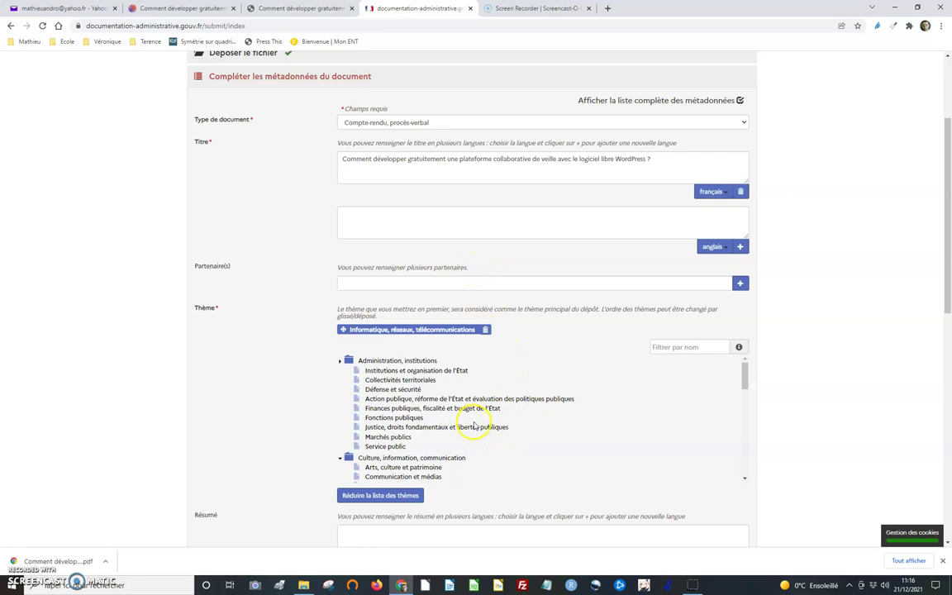
scroll(381, 419, down, 2)
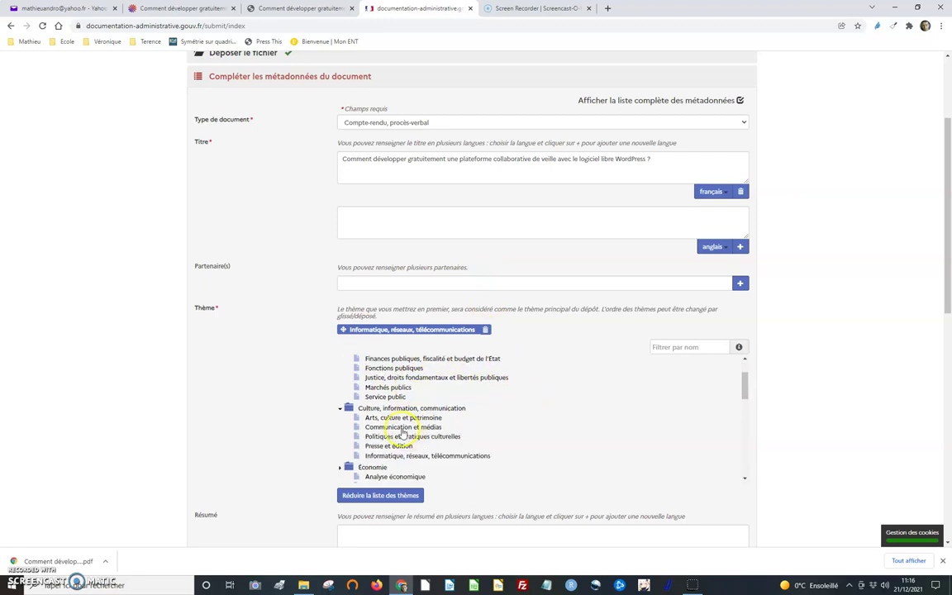
click(380, 427)
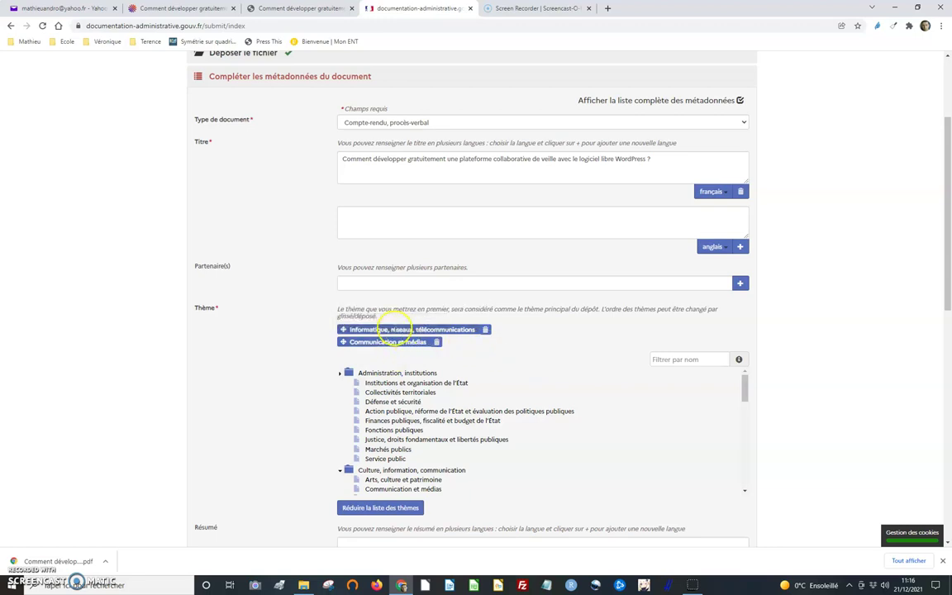
scroll(636, 406, down, 10)
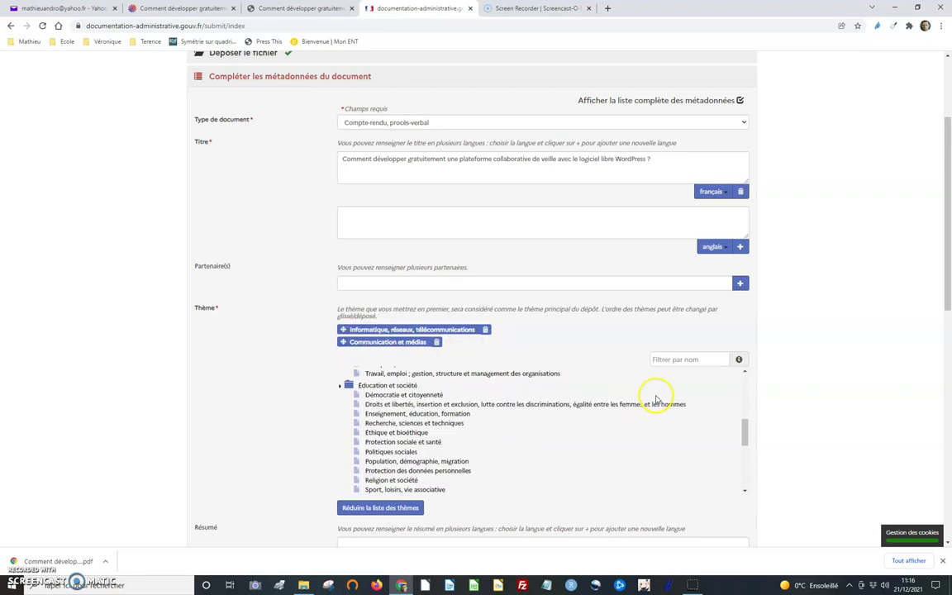
scroll(835, 331, down, 3)
- Copy the abstract from the paper's HAL record and paste it into Résumé
click(540, 294)
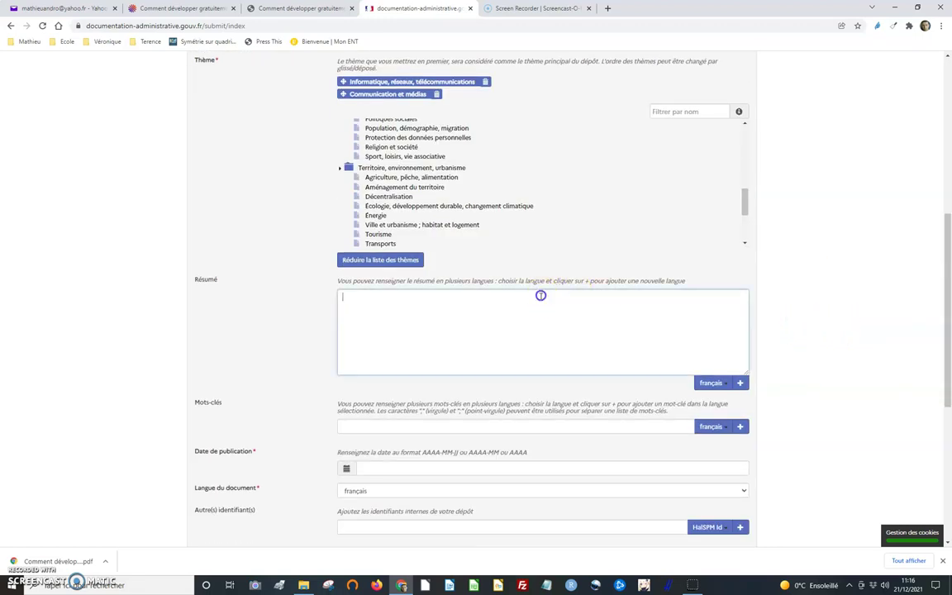
click(284, 10)
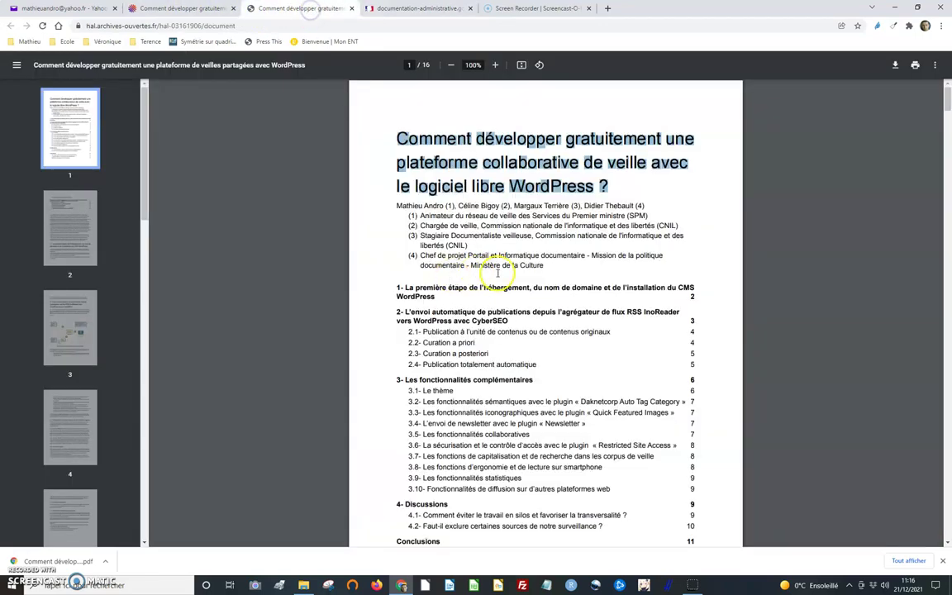
scroll(529, 273, down, 5)
scroll(529, 281, down, 3)
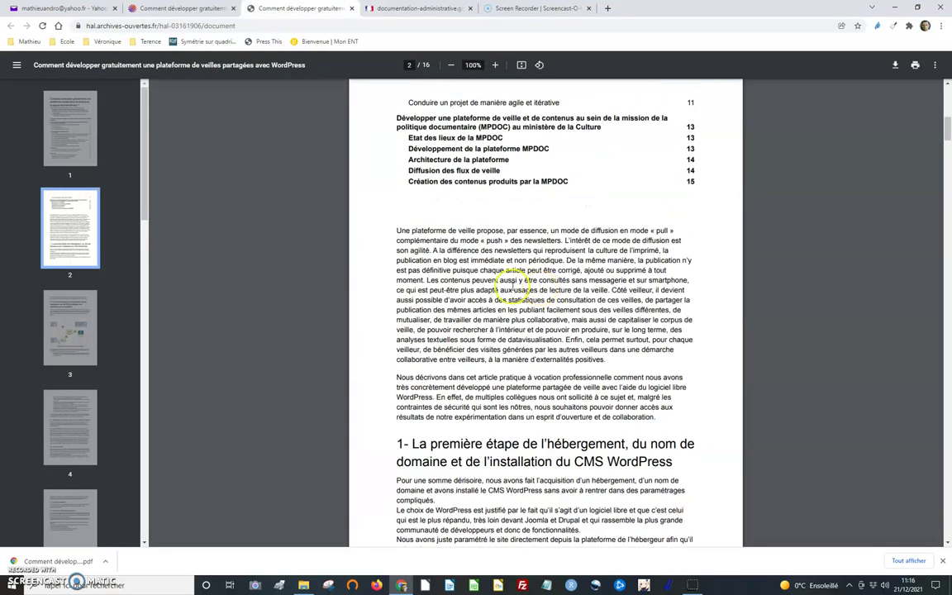
scroll(482, 224, up, 1)
click(188, 8)
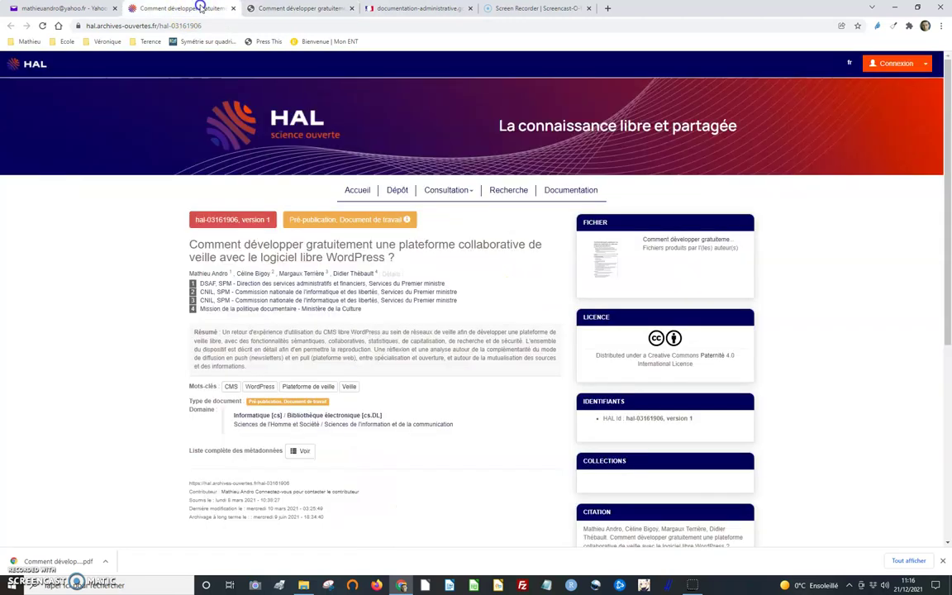
drag(221, 332, 265, 369)
key(ctrl+c)
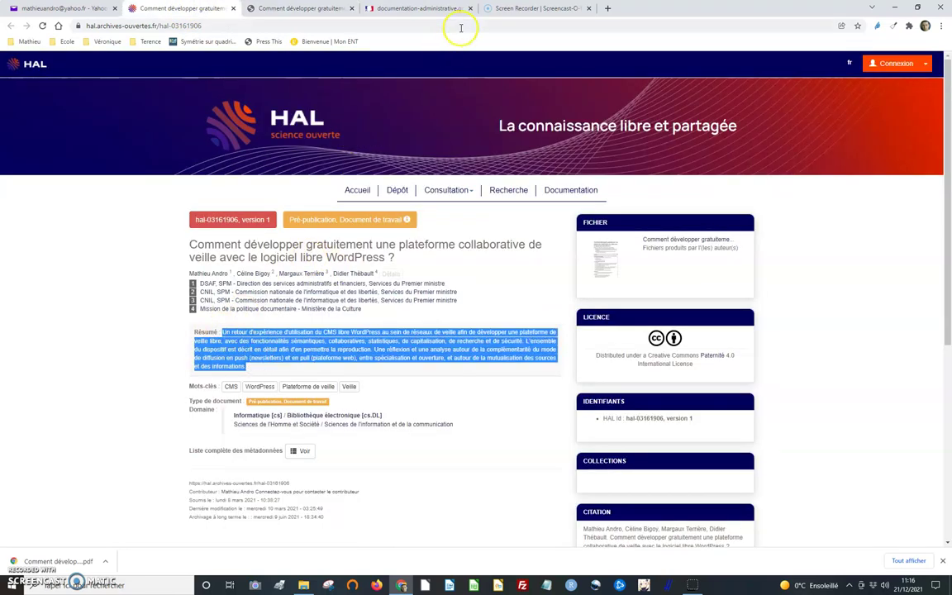
click(417, 8)
key(ctrl+v)
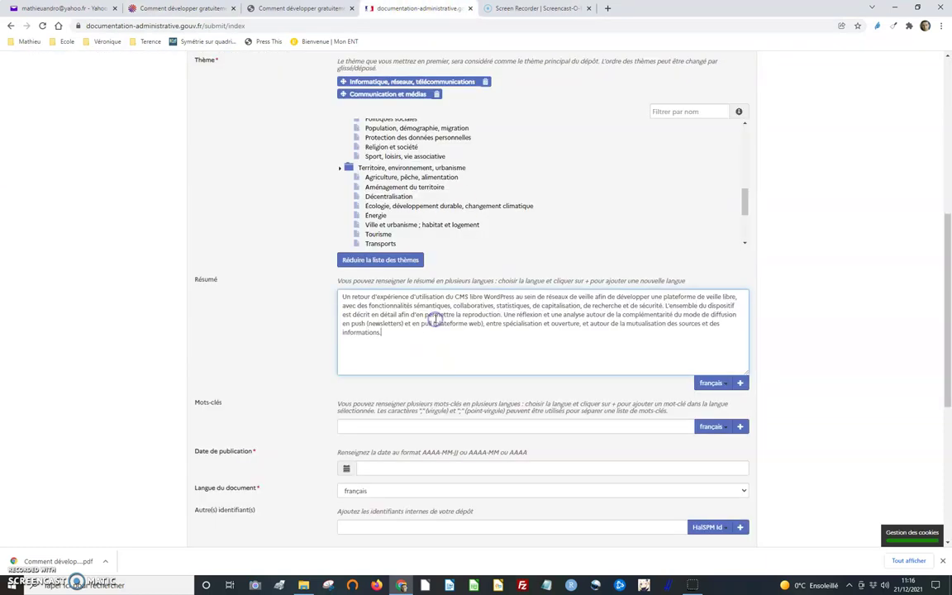
- Read the paper's keywords on the HAL record before returning to the form
scroll(487, 253, down, 2)
click(182, 8)
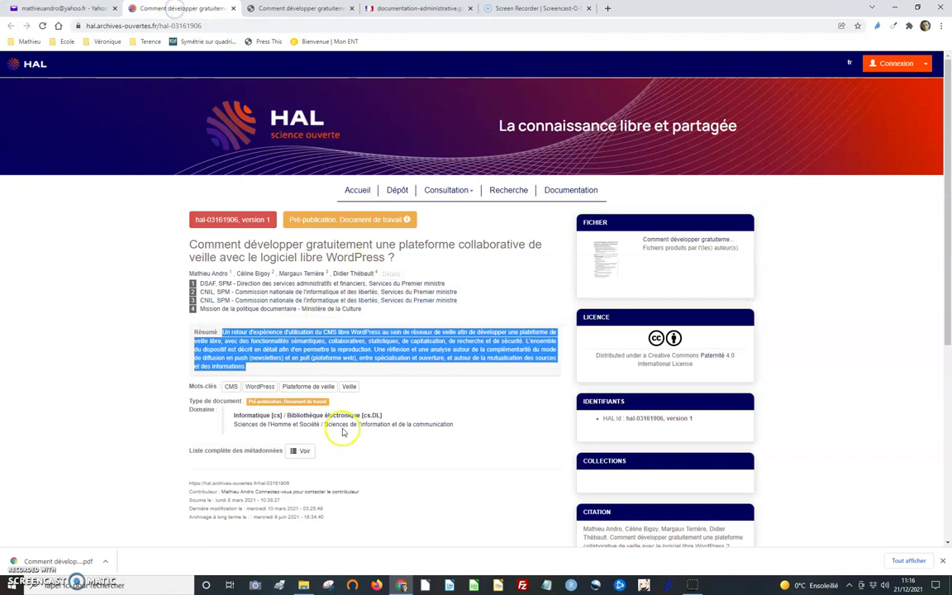
scroll(347, 427, down, 1)
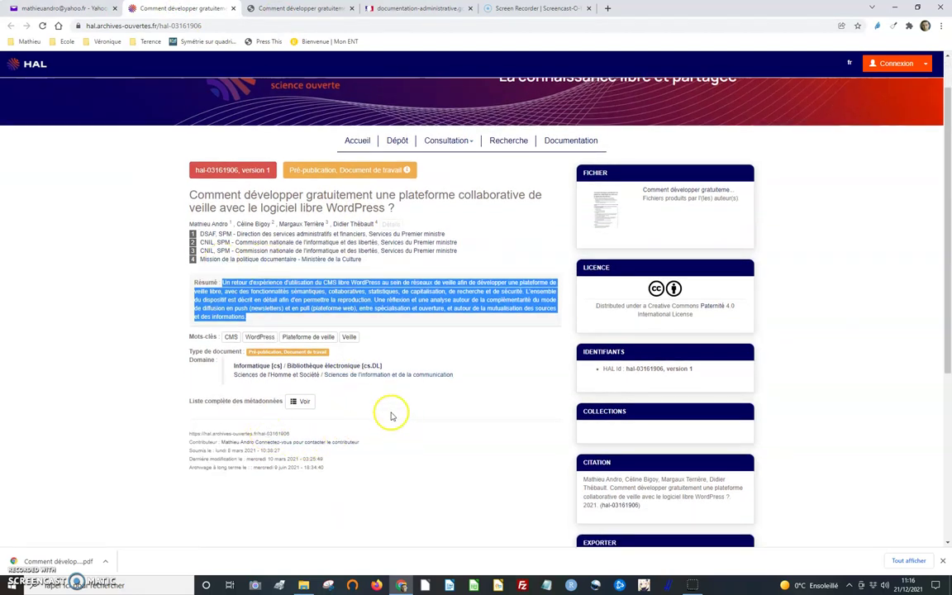
click(221, 337)
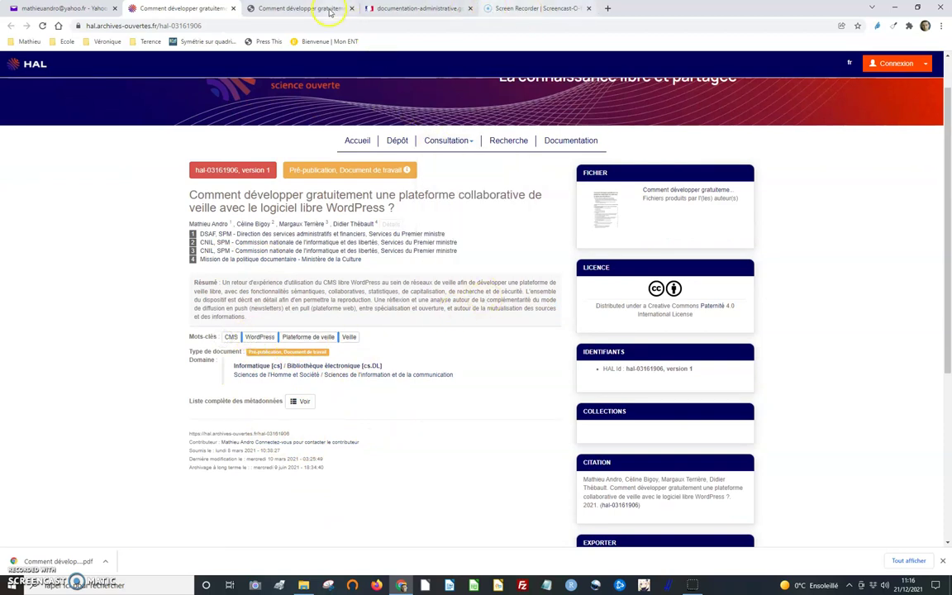
click(397, 8)
- Enter the keywords CMS ; WordPress ; Plateformes de veille ; Veille in Mots-clés
click(369, 325)
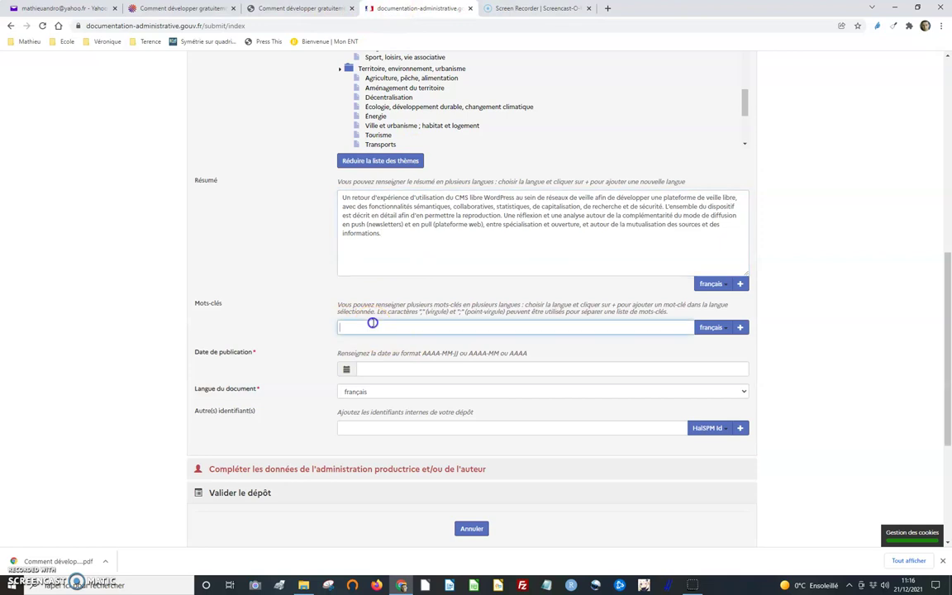
text(CMS ; WordPress ; Plateformes de veille ; Veille)
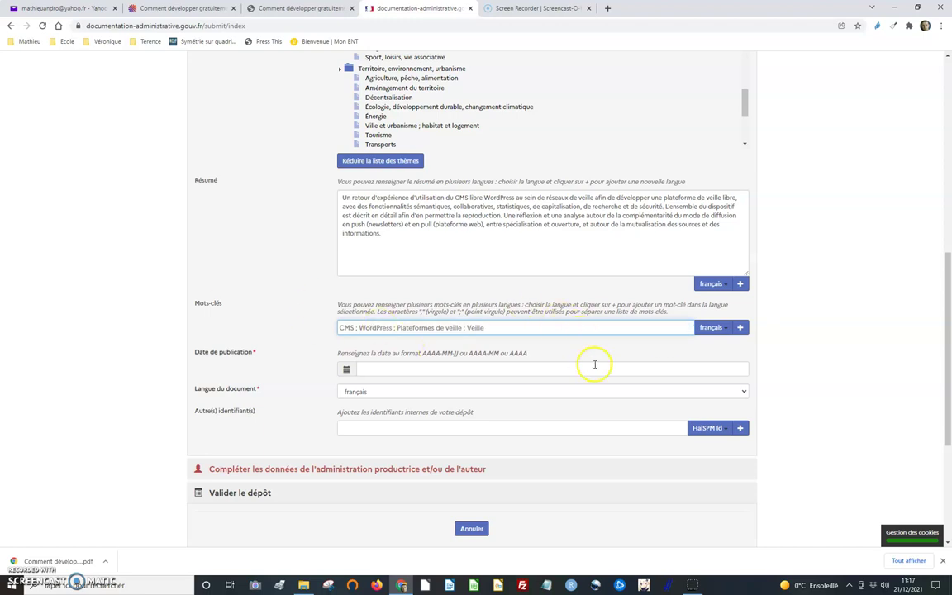
scroll(595, 365, down, 1)
- Look up the paper's publication date on its HAL record
click(465, 318)
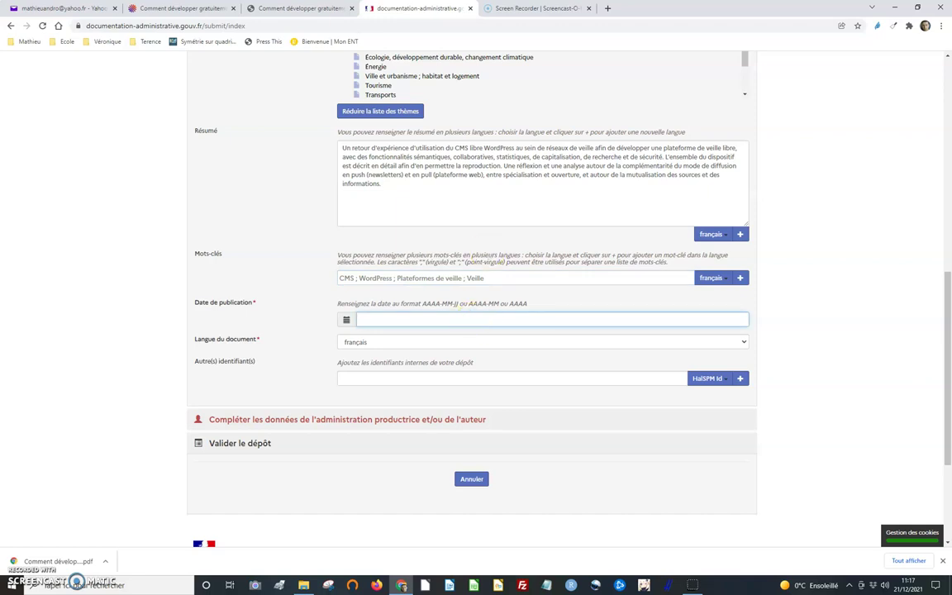
click(304, 9)
click(198, 8)
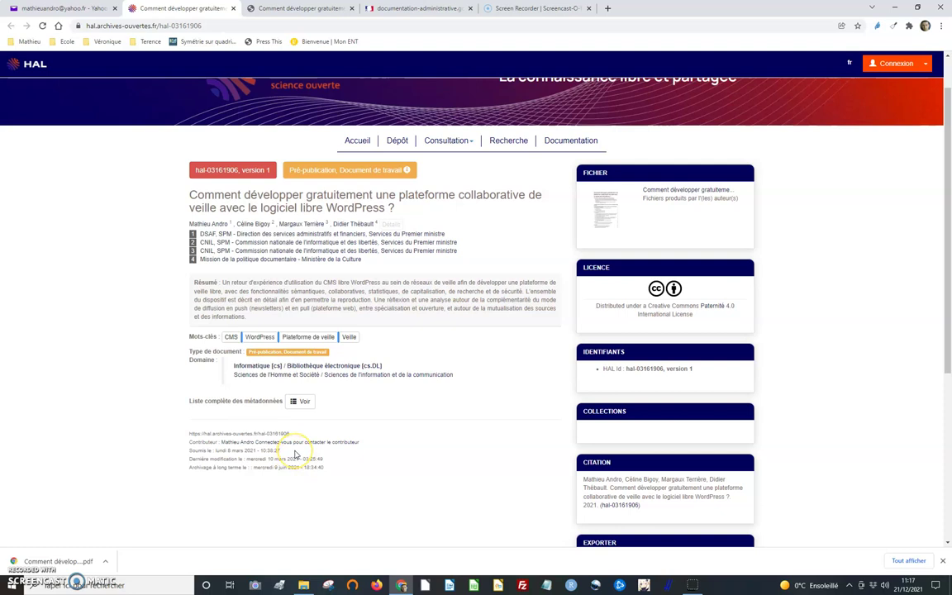
click(413, 10)
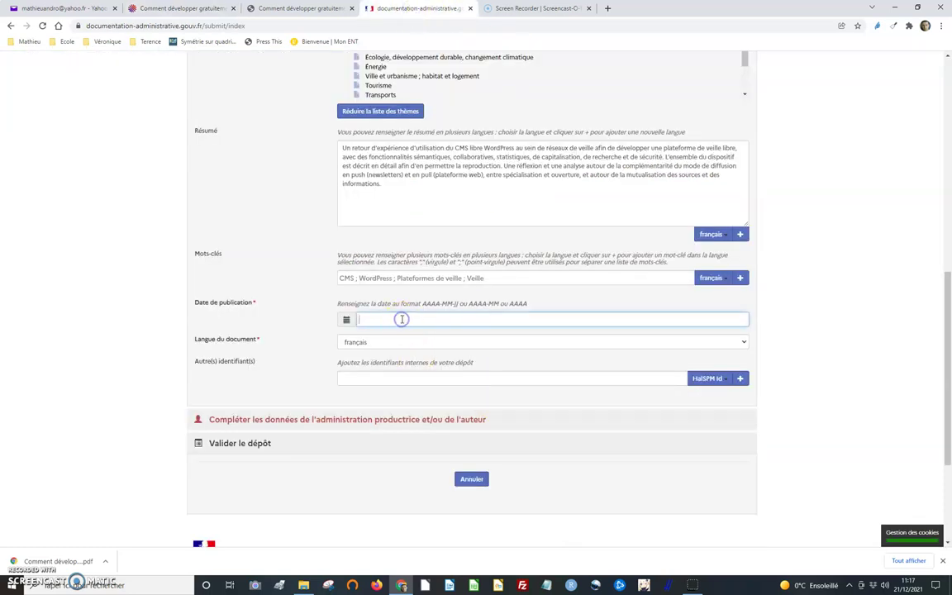
- Set the publication date to 8 March 2021 using the calendar
click(346, 319)
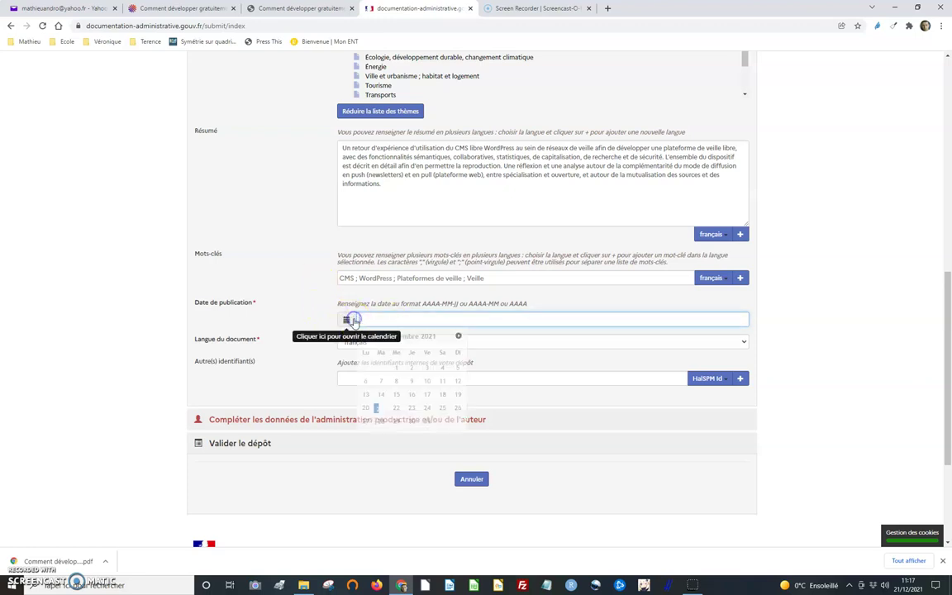
click(364, 335)
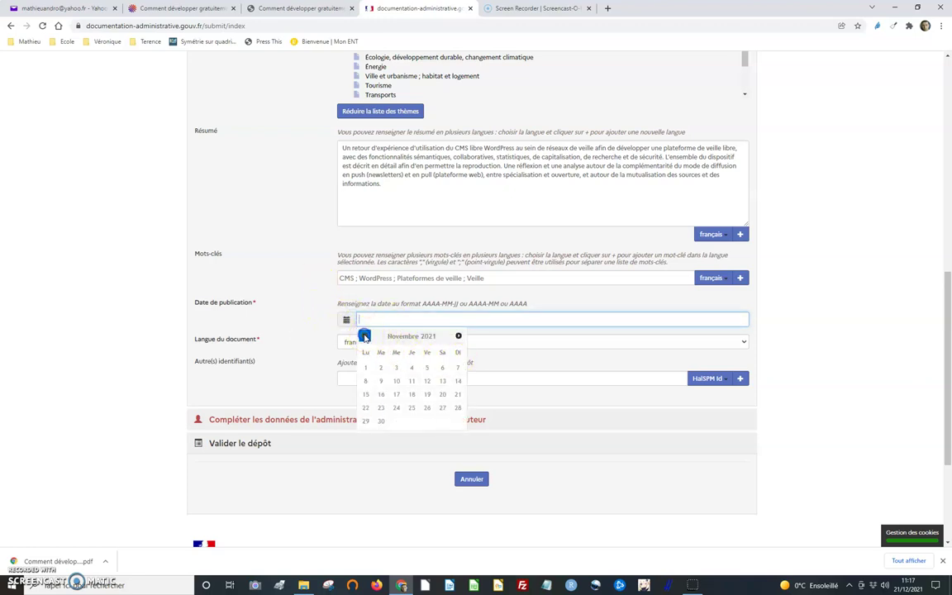
click(365, 336)
click(364, 336)
click(364, 336)
click(364, 336)
click(364, 336)
click(364, 336)
click(365, 336)
click(365, 335)
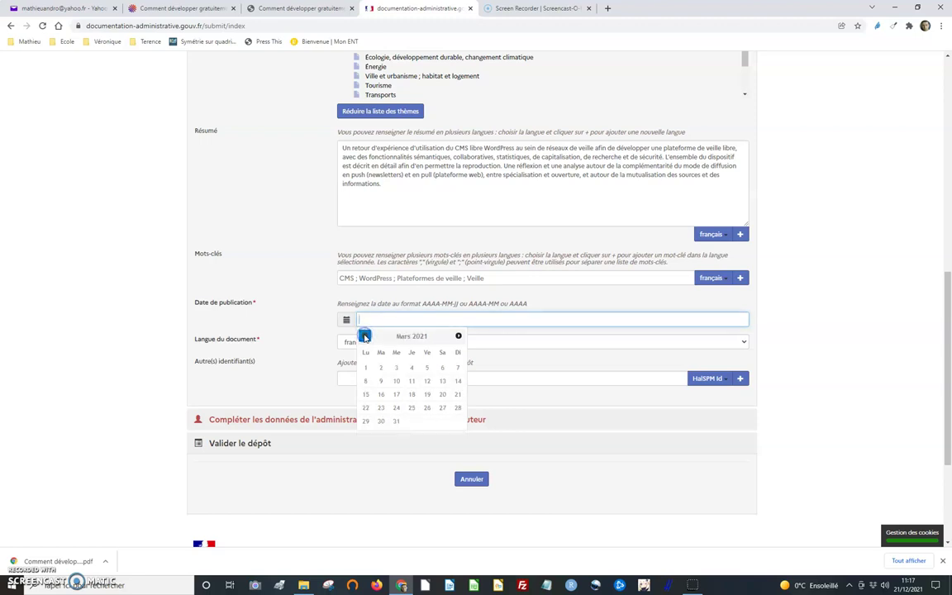
click(366, 381)
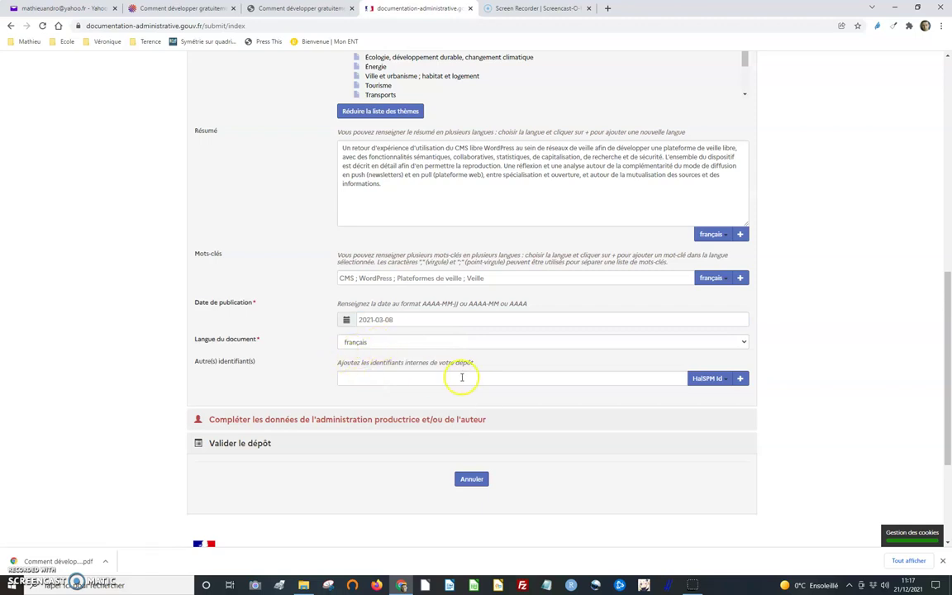
- Move on to the author and producing administration section
scroll(553, 348, down, 1)
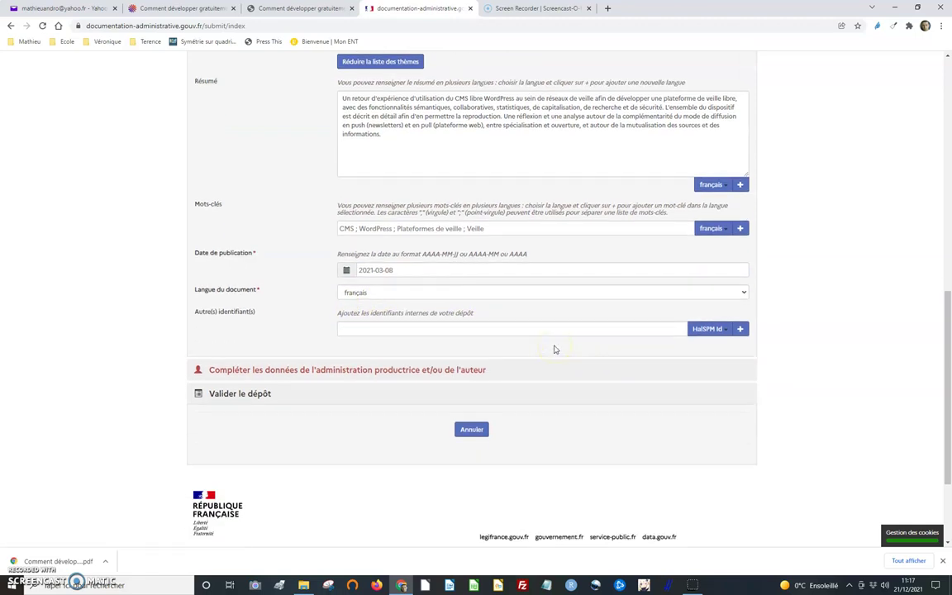
scroll(554, 349, down, 2)
scroll(555, 348, up, 4)
click(559, 344)
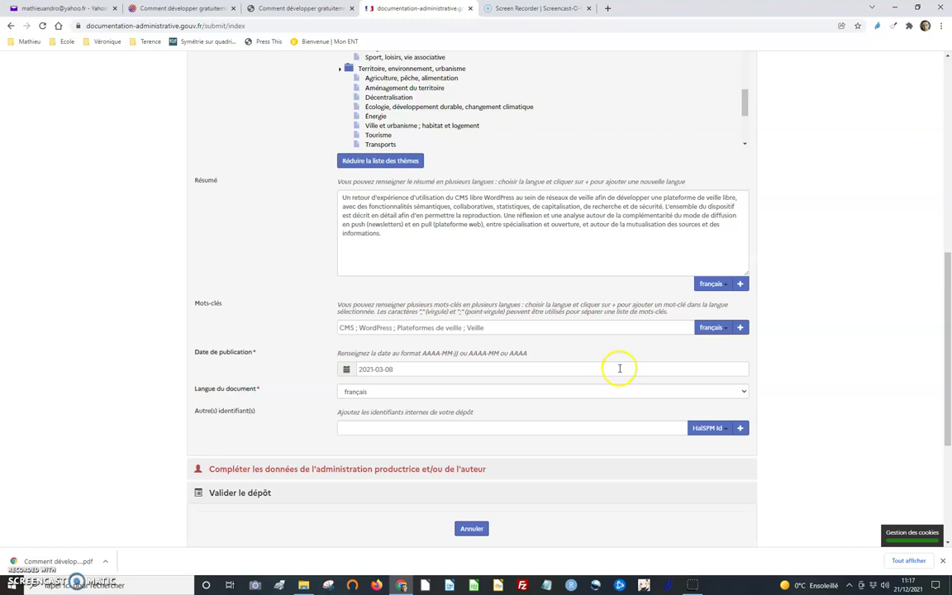
scroll(545, 291, up, 3)
scroll(546, 300, up, 8)
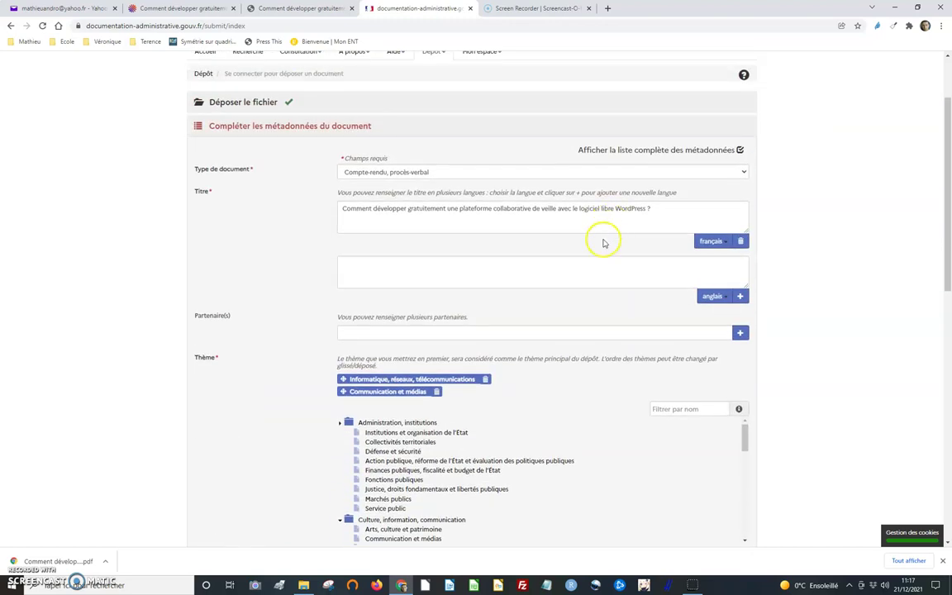
scroll(593, 263, down, 3)
scroll(592, 266, down, 5)
scroll(903, 368, down, 5)
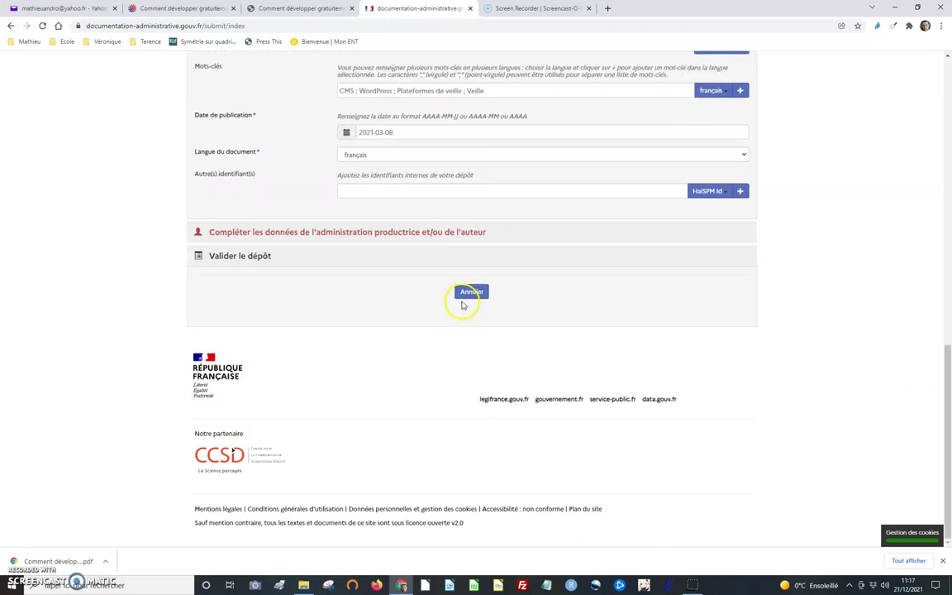
click(395, 191)
click(305, 234)
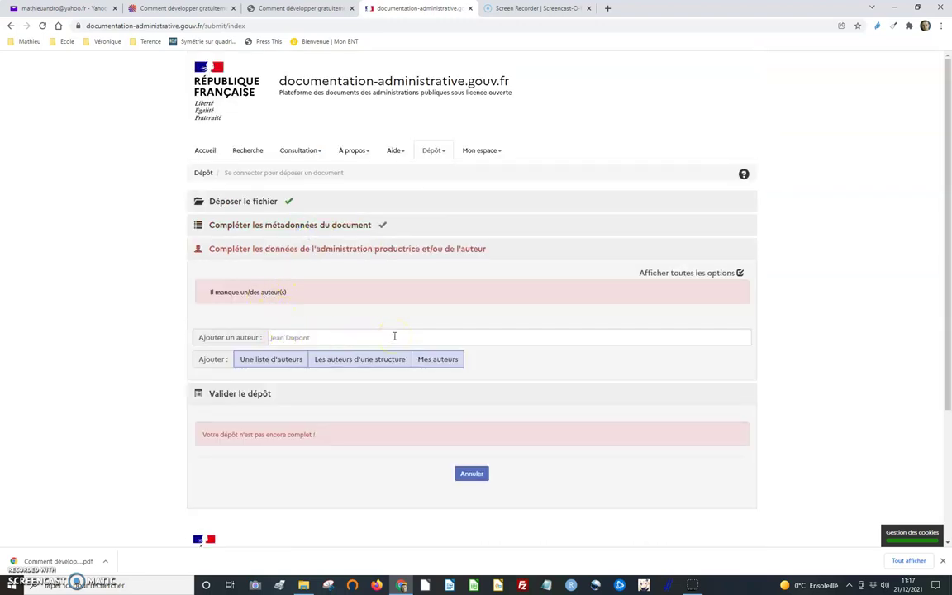
- Create a new author from the first author's full name
scroll(496, 287, down, 1)
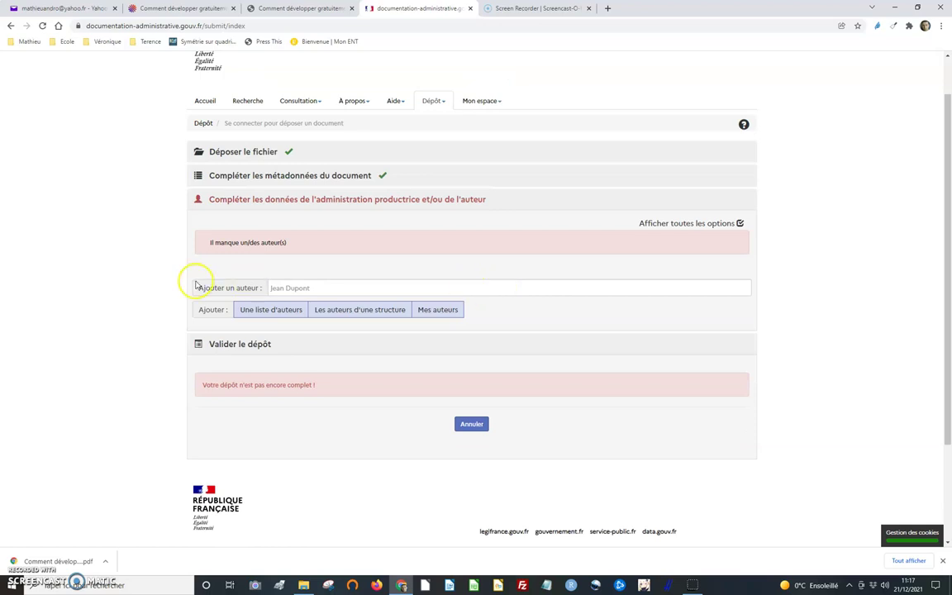
click(329, 287)
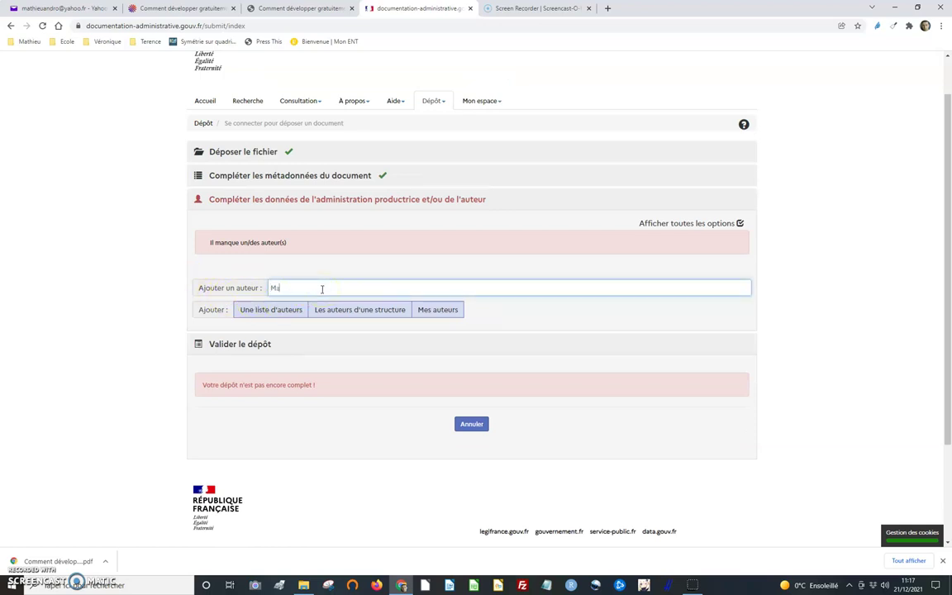
text(Mathieu Andro)
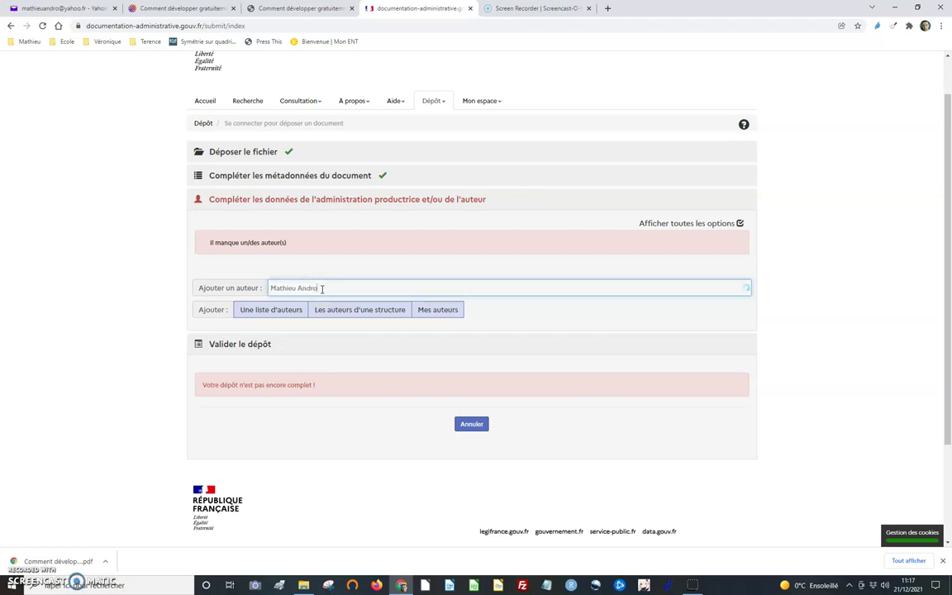
key(Return)
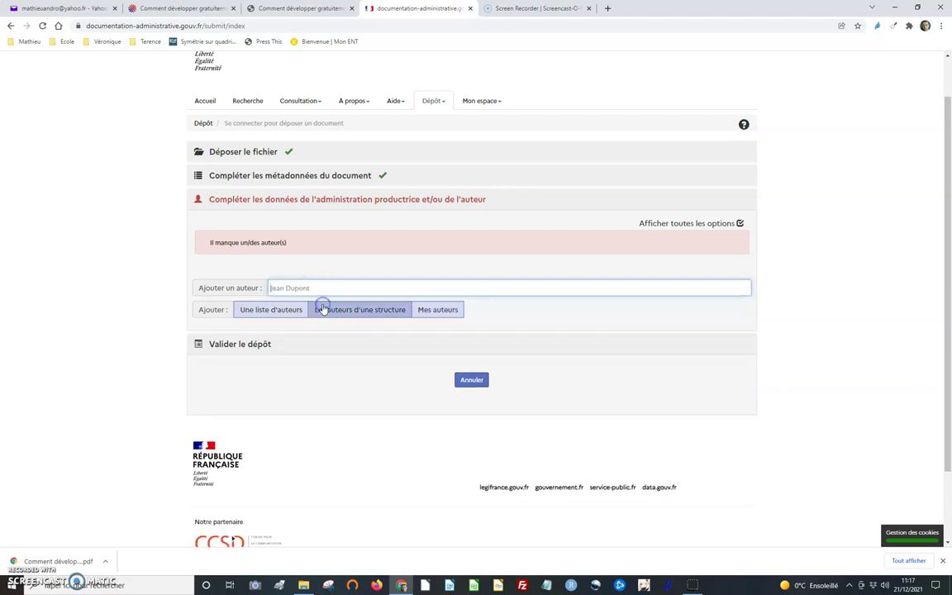
- Enter the author's e-mail and paste their personal site address as the page URL
click(432, 419)
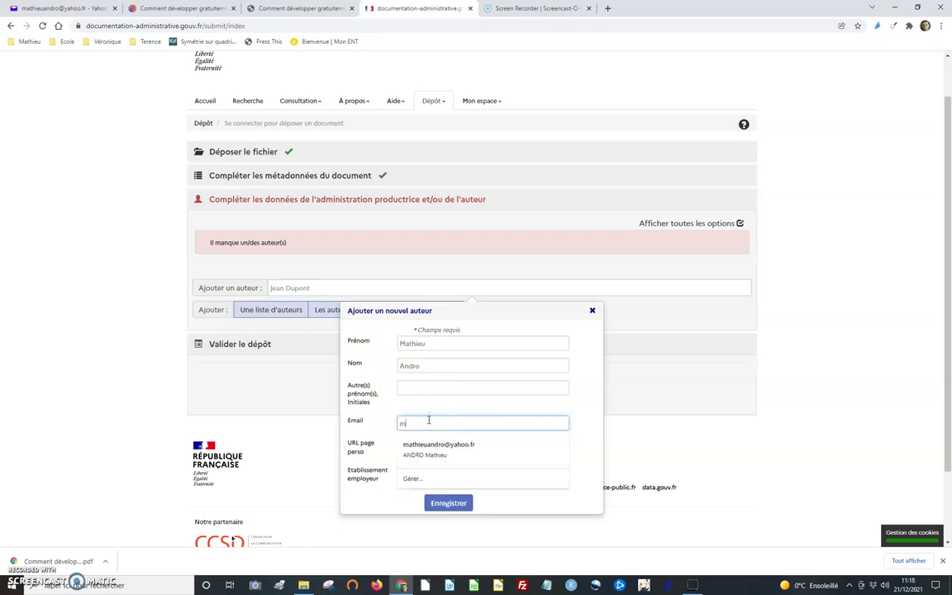
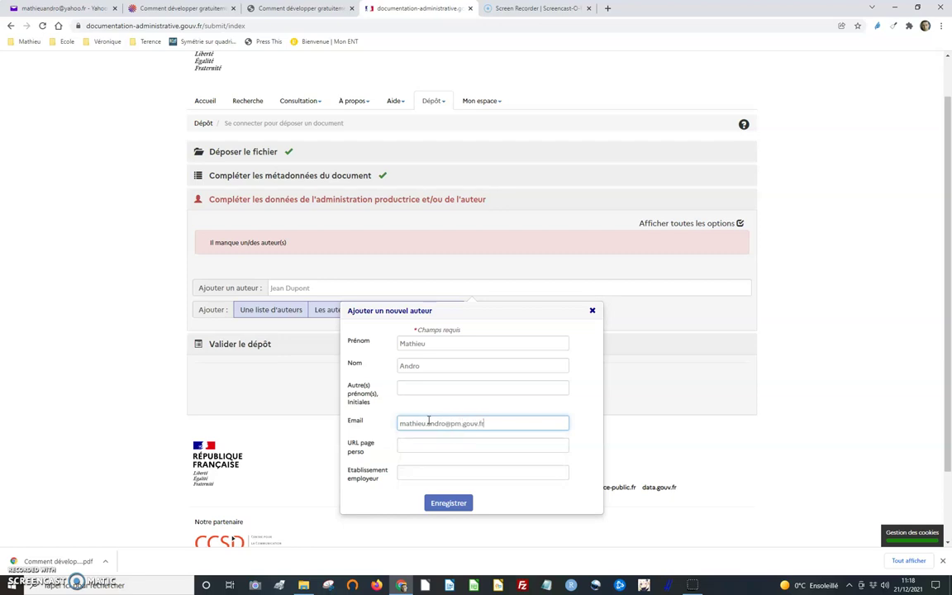
click(425, 443)
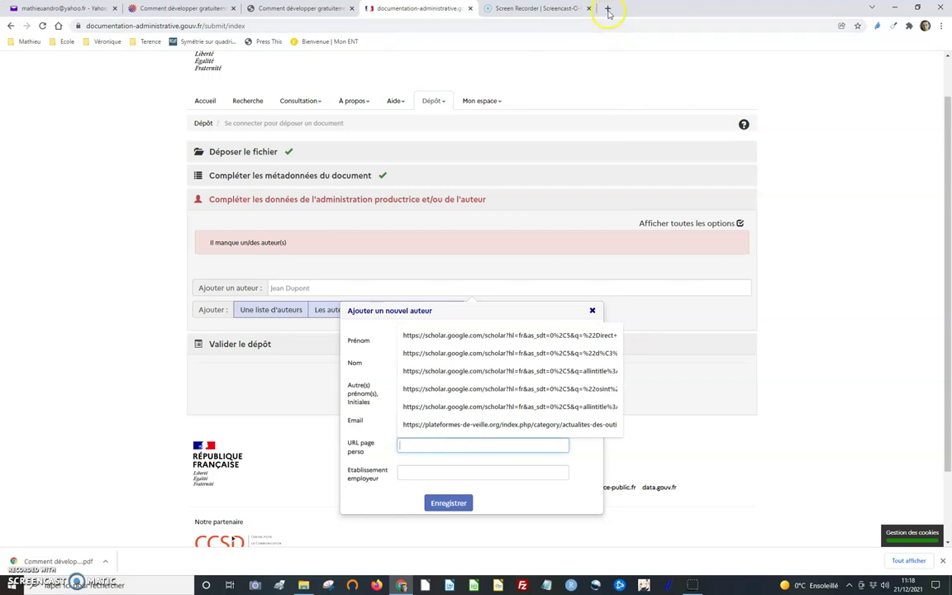
click(609, 8)
text(bibliotheque-numerique.fr)
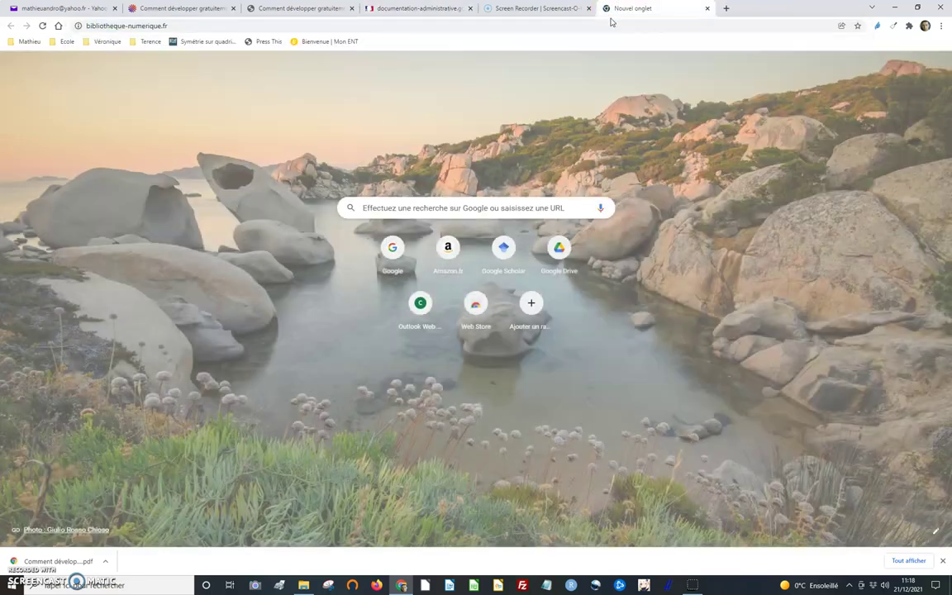
key(Return)
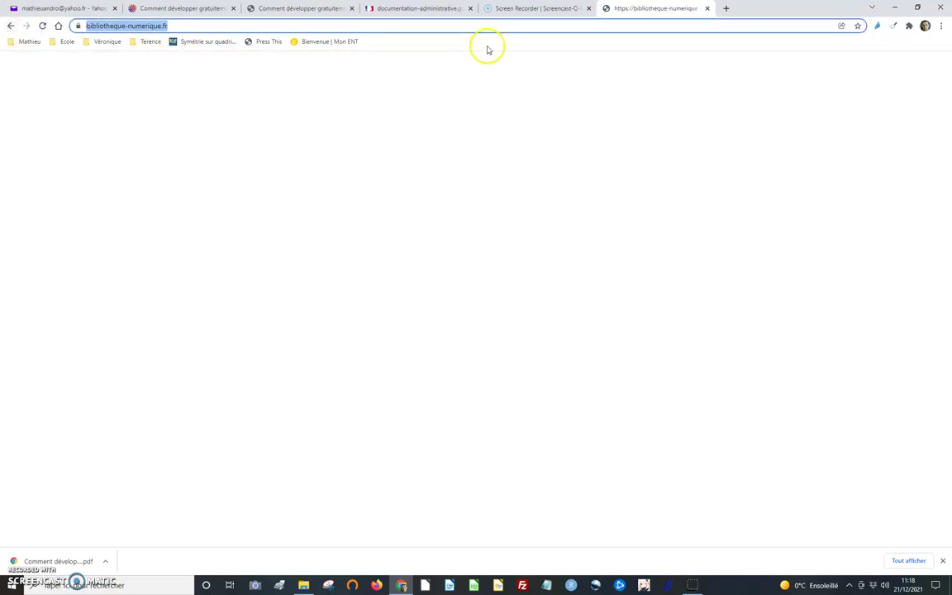
click(546, 8)
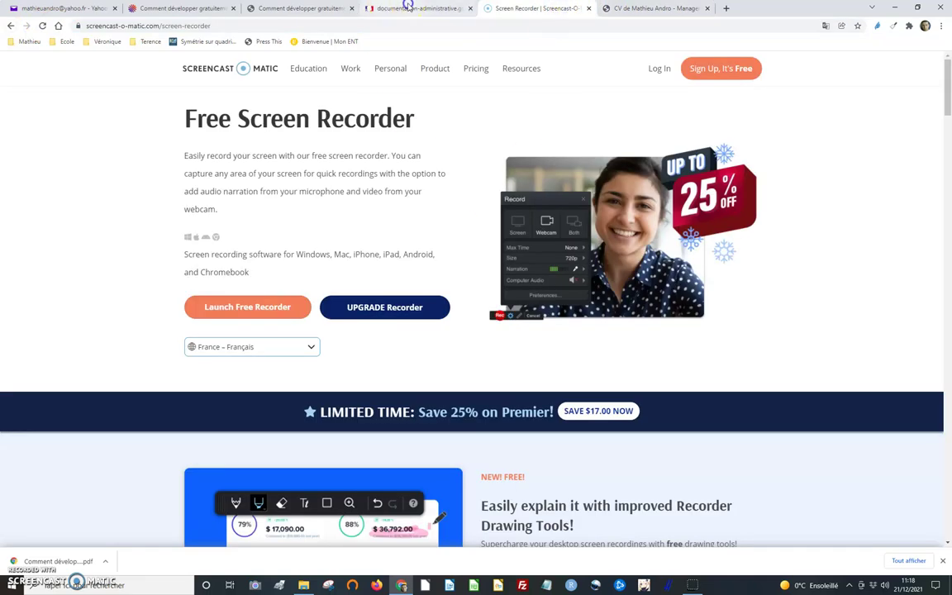
click(409, 8)
text(https://bibliotheque-numerique.fr/)
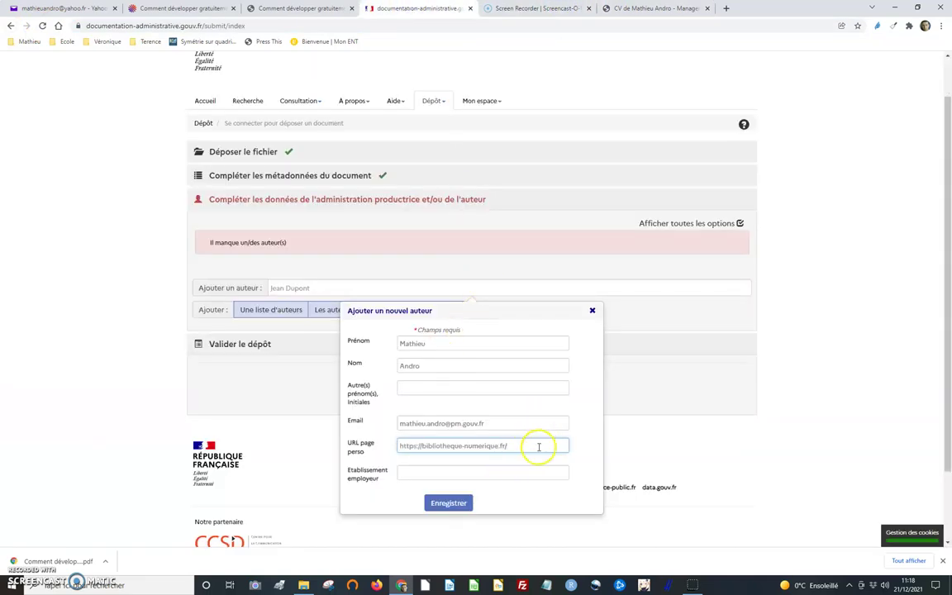
- Begin the Etablissement employeur field with 'Ser'
click(454, 470)
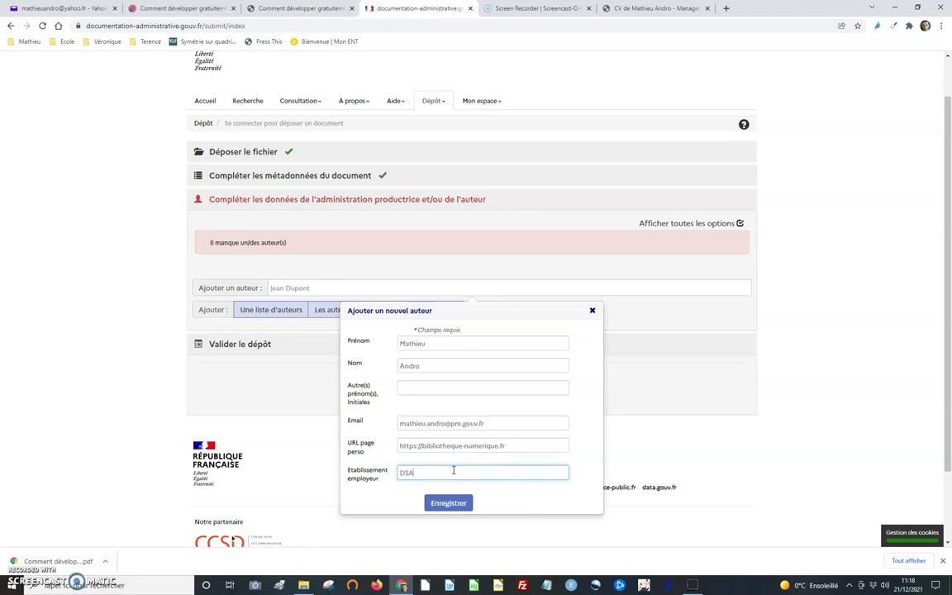
scroll(472, 473, down, 2)
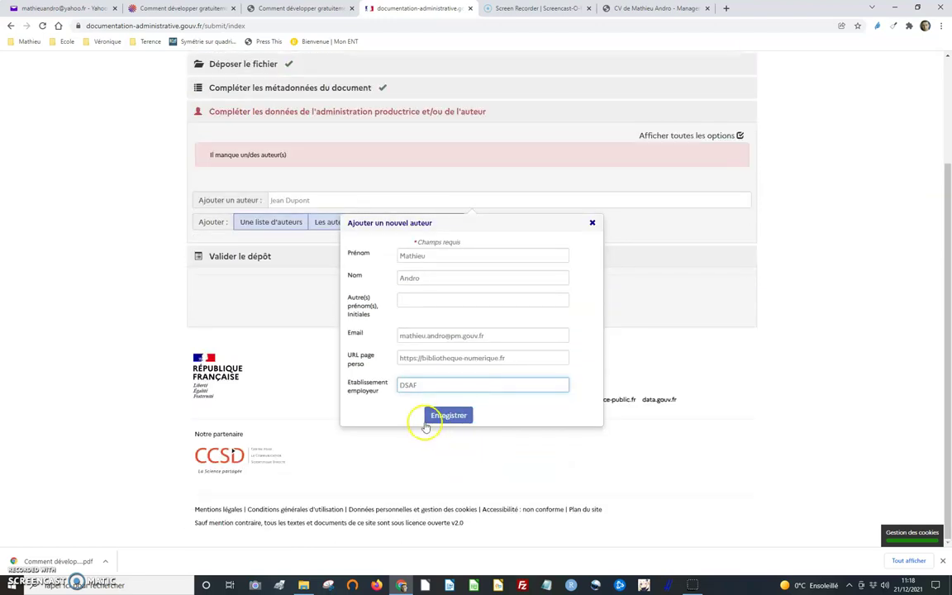
drag(425, 384, 373, 390)
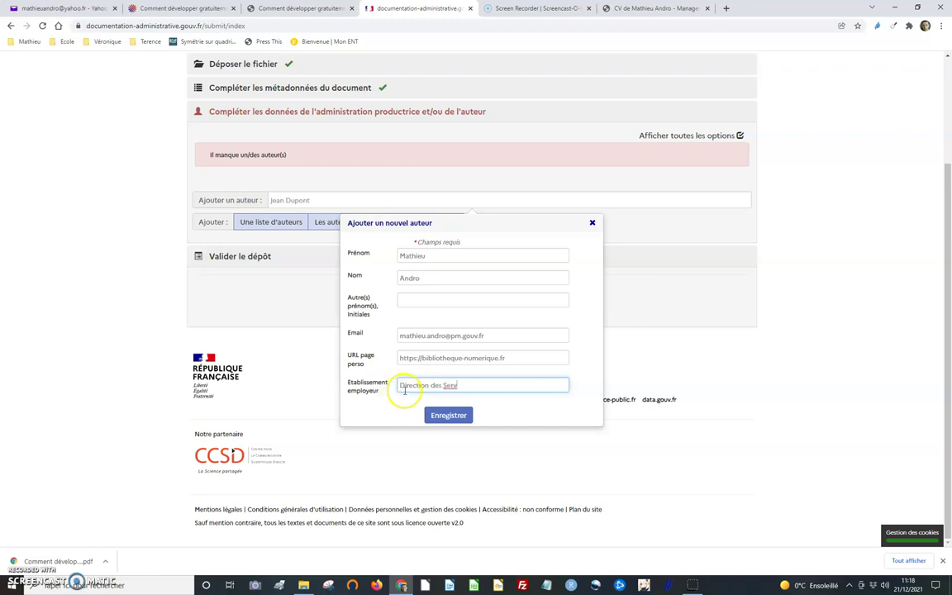
drag(462, 385, 314, 387)
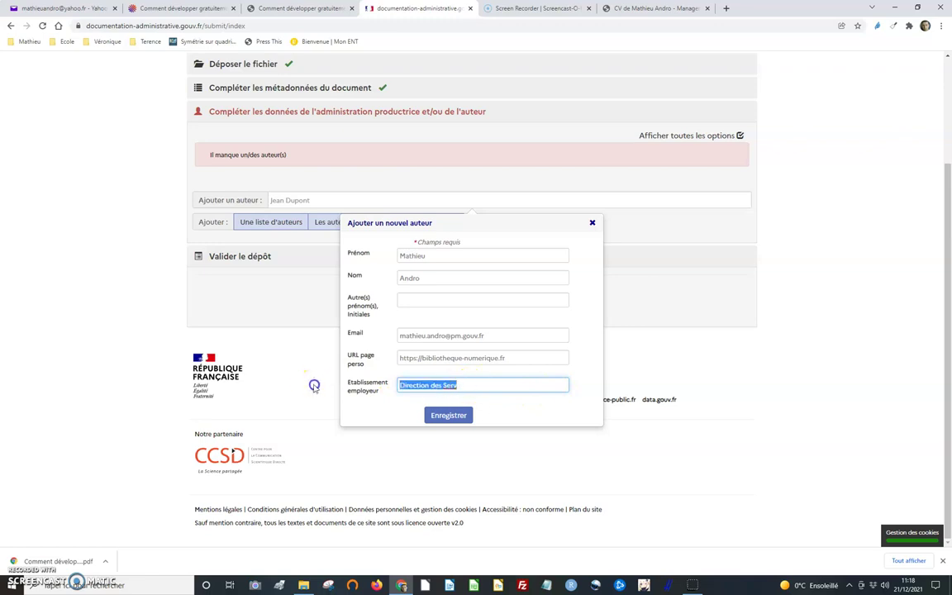
text(Serv)
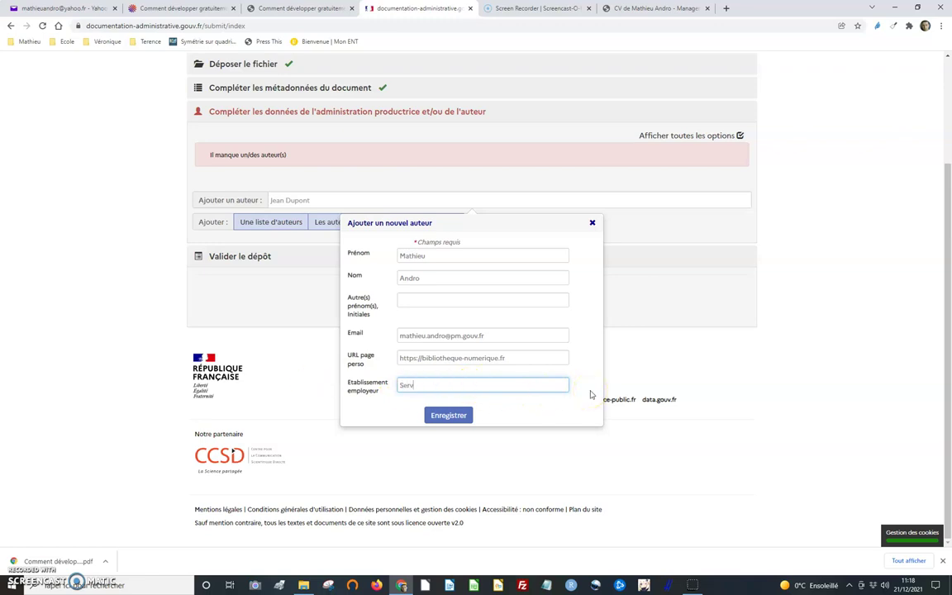
- Copy the DSAF line from HAL, set it as employer, and save the first author
click(285, 8)
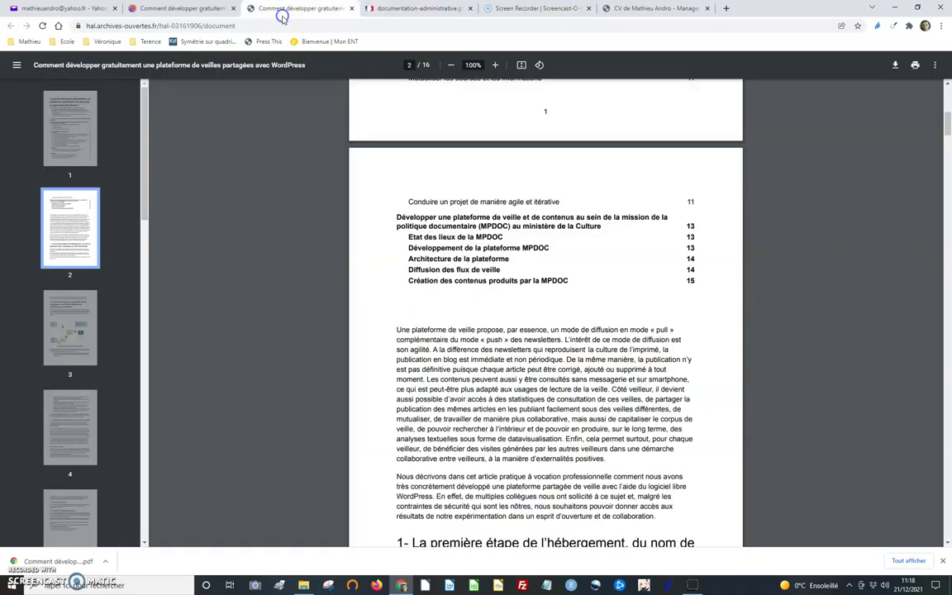
click(124, 7)
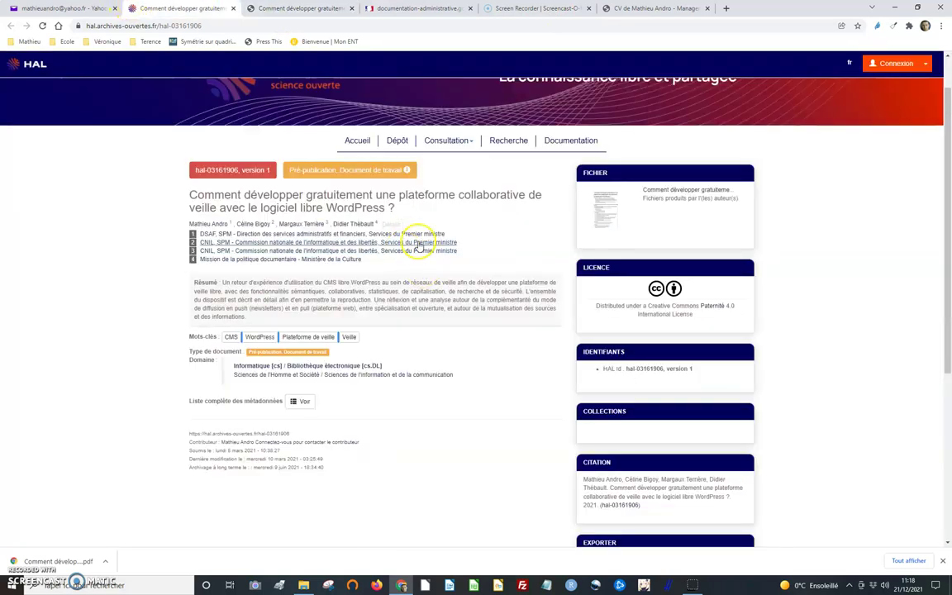
drag(478, 234, 282, 235)
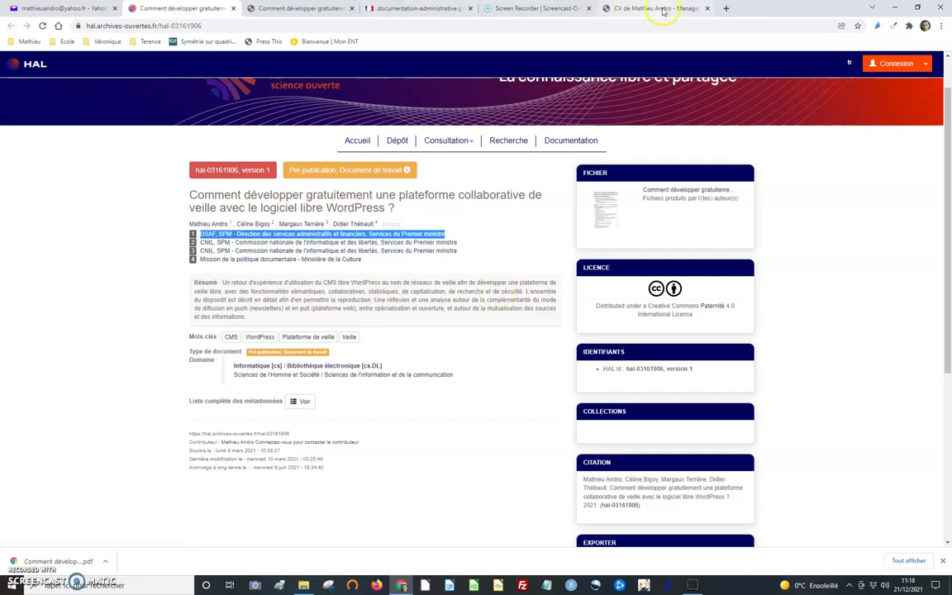
click(656, 7)
click(574, 10)
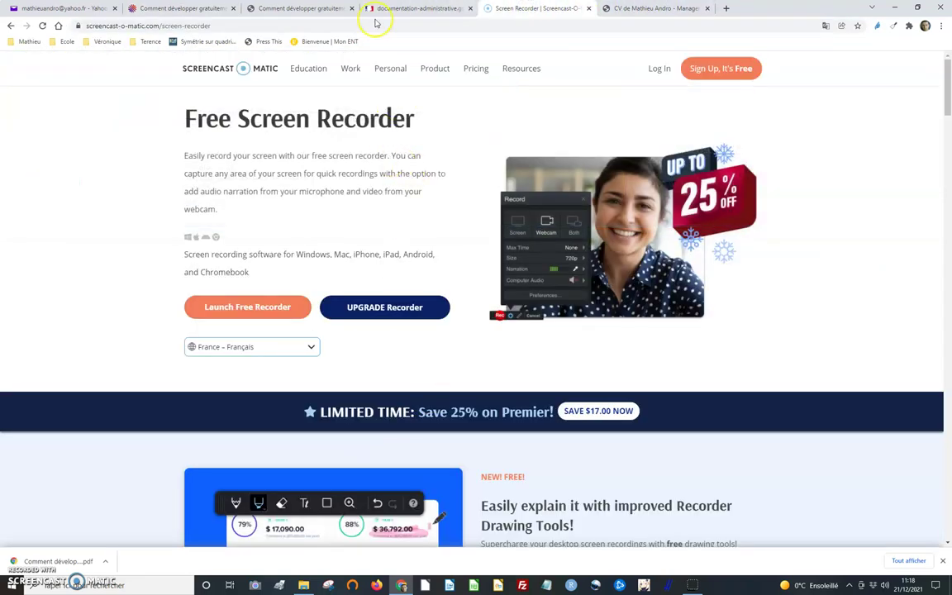
click(406, 12)
click(446, 388)
key(ctrl+a)
key(ctrl+v)
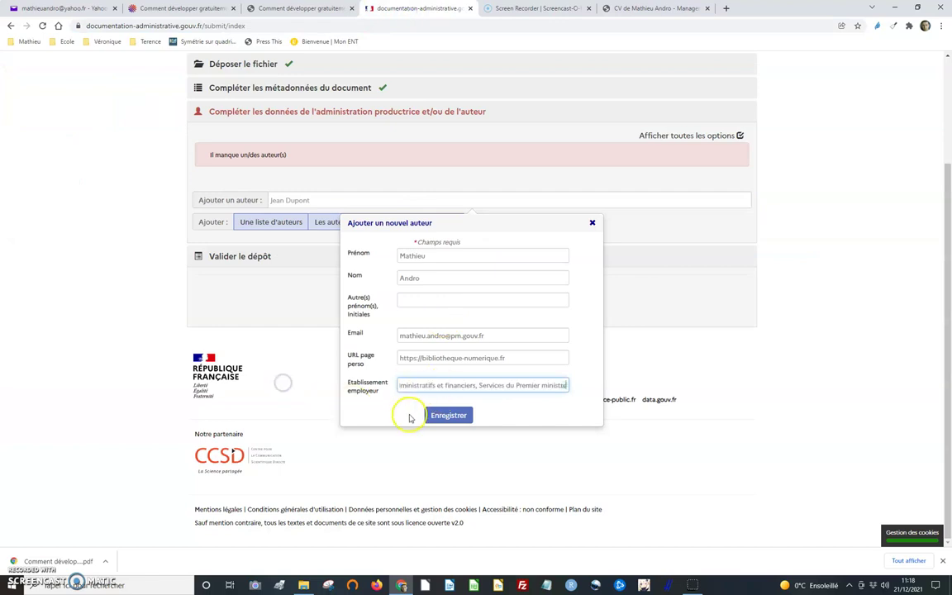
click(459, 418)
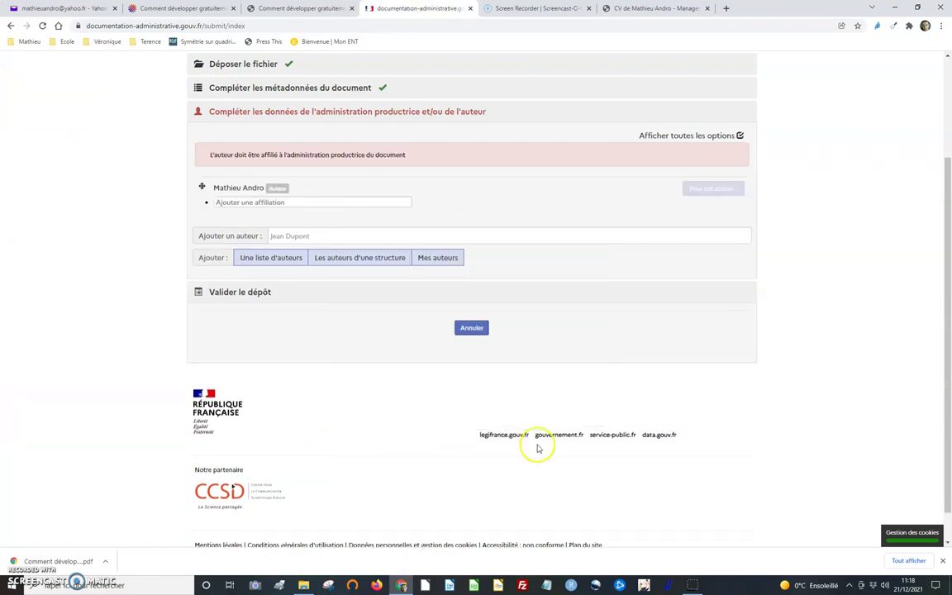
- Attach the DSAF structure as the first author's affiliation
click(253, 201)
text(Services administratifs et financiers, Services du Premier ministre)
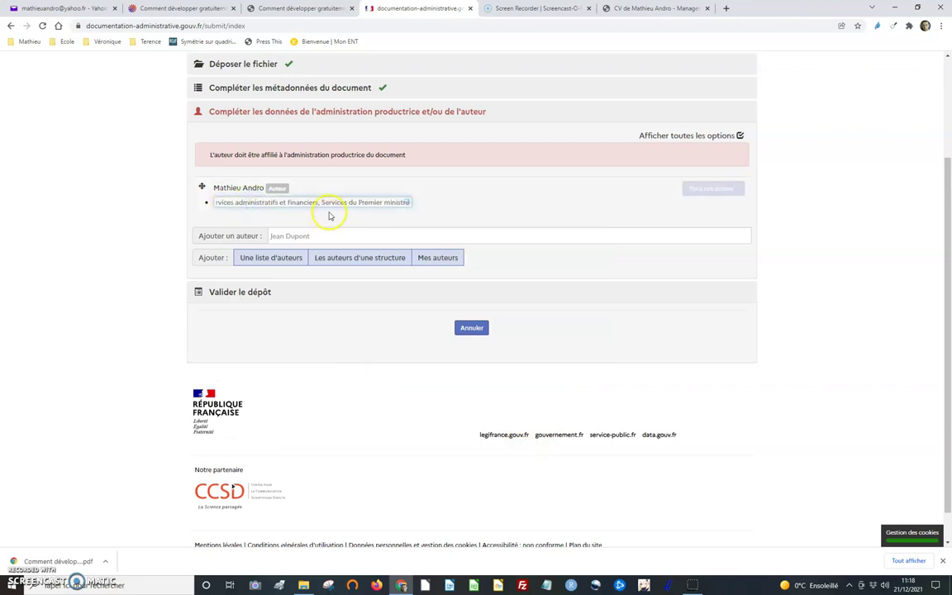
double_click(322, 203)
triple_click(322, 203)
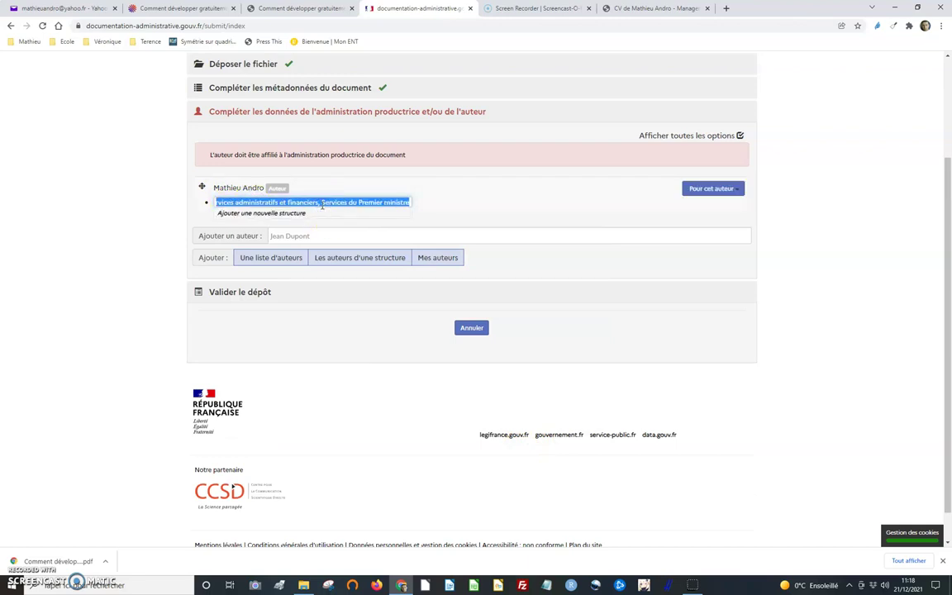
text(d)
click(304, 224)
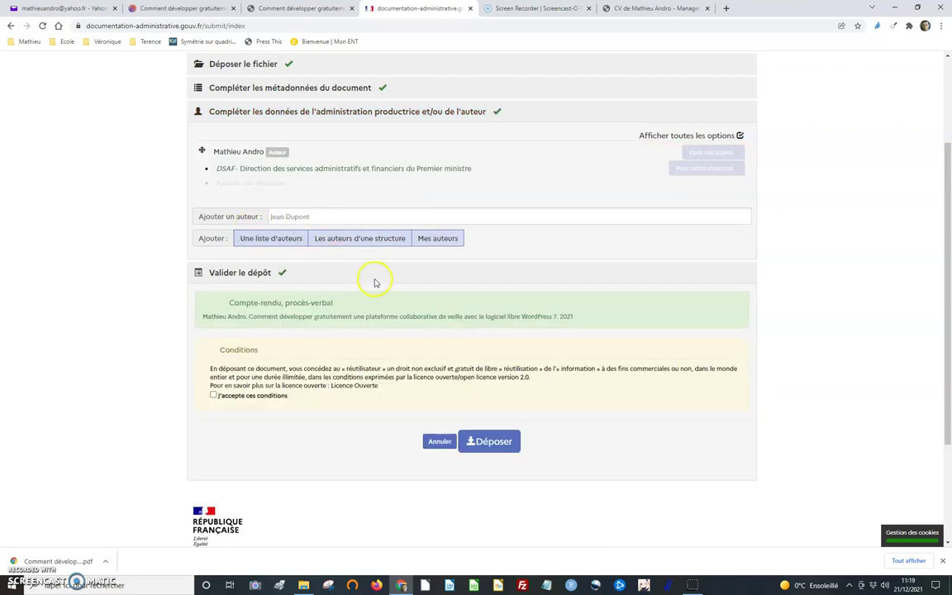
- Copy the affiliation line from the paper's HAL record
scroll(375, 282, down, 1)
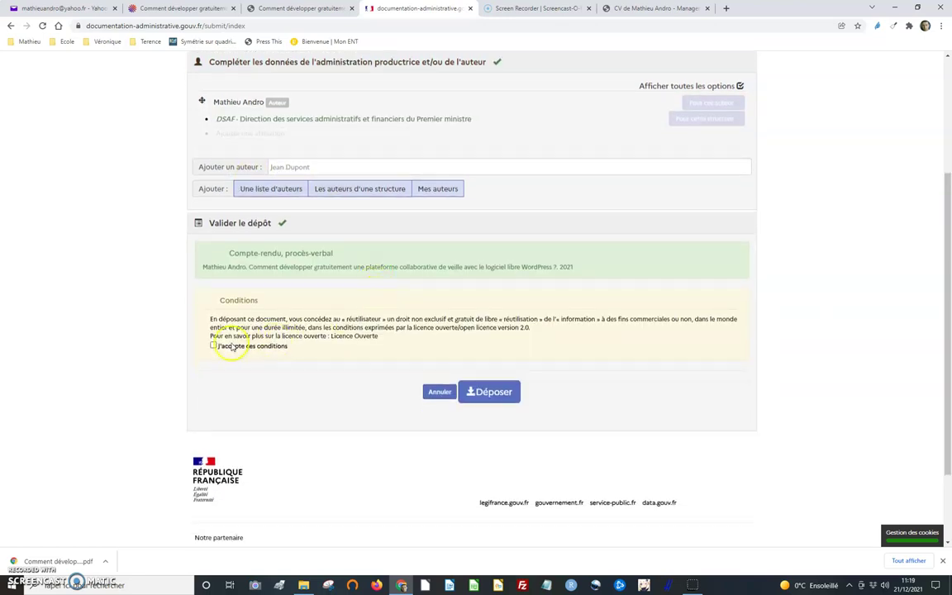
scroll(495, 251, up, 2)
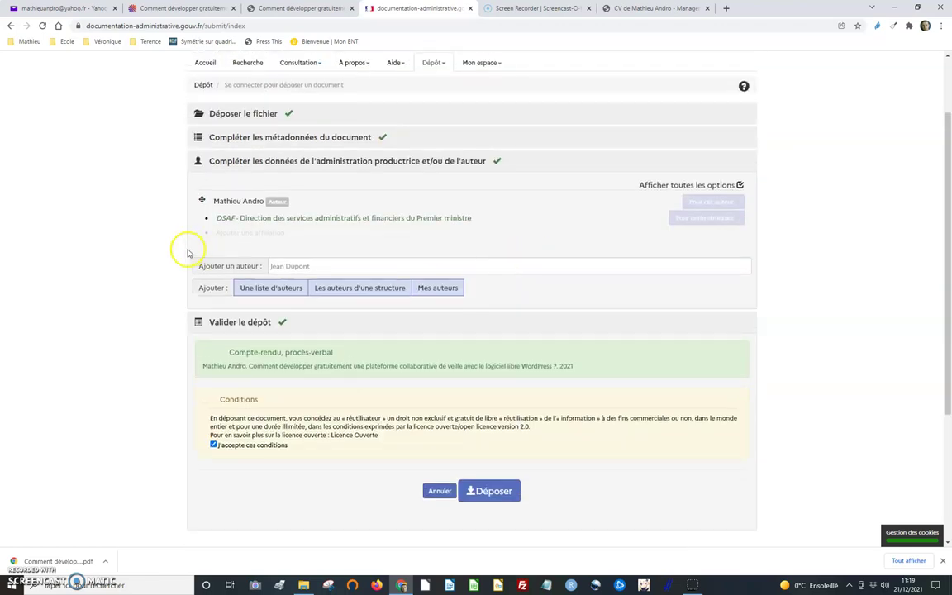
click(187, 12)
triple_click(269, 236)
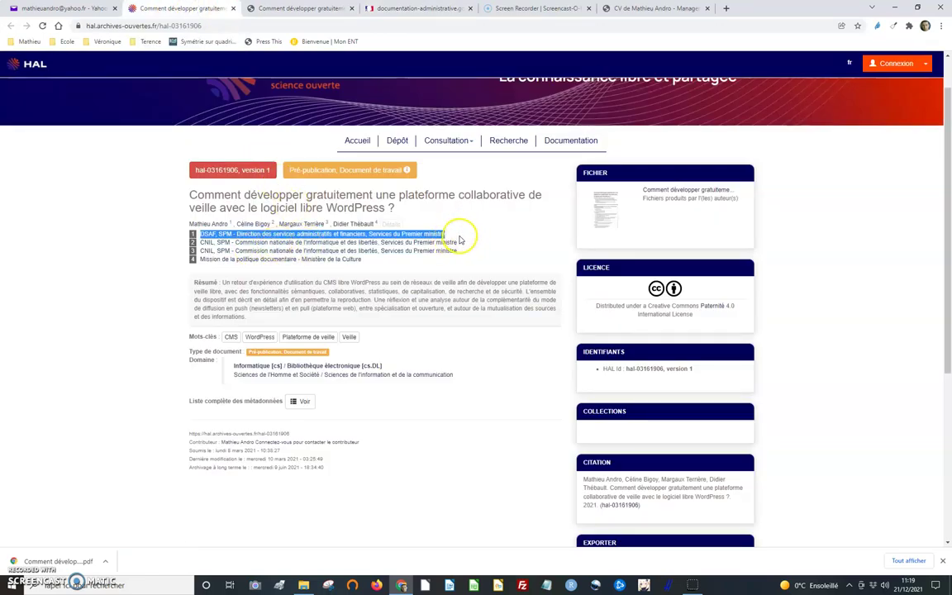
click(542, 8)
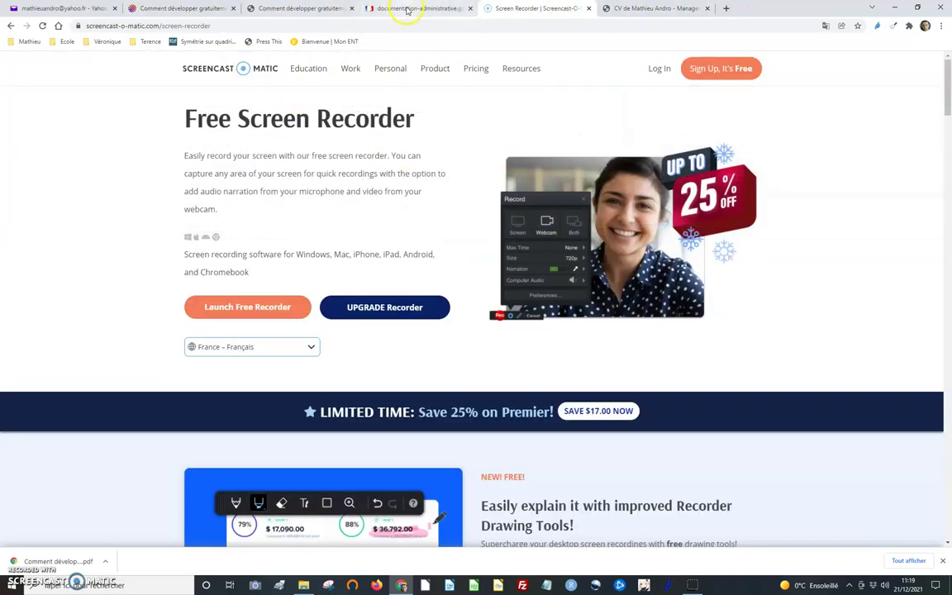
click(411, 8)
- Create the second author from their name with CNIL as employer and save
click(320, 265)
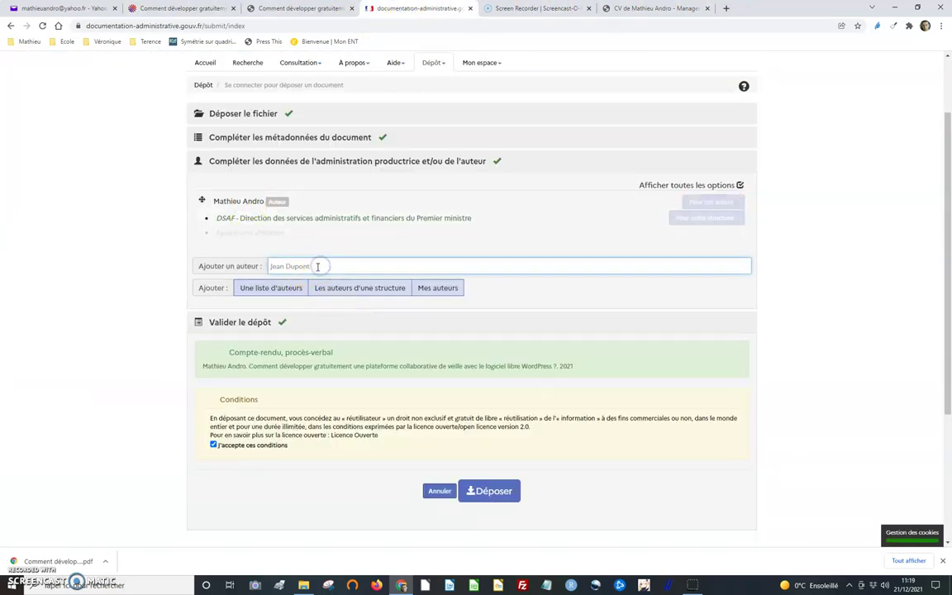
text(Céline )
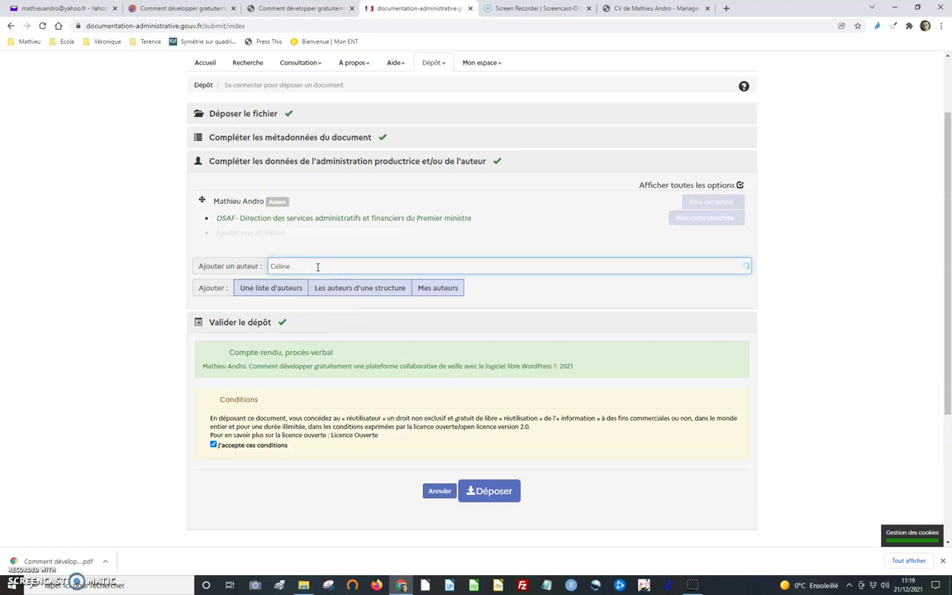
text(Bigot)
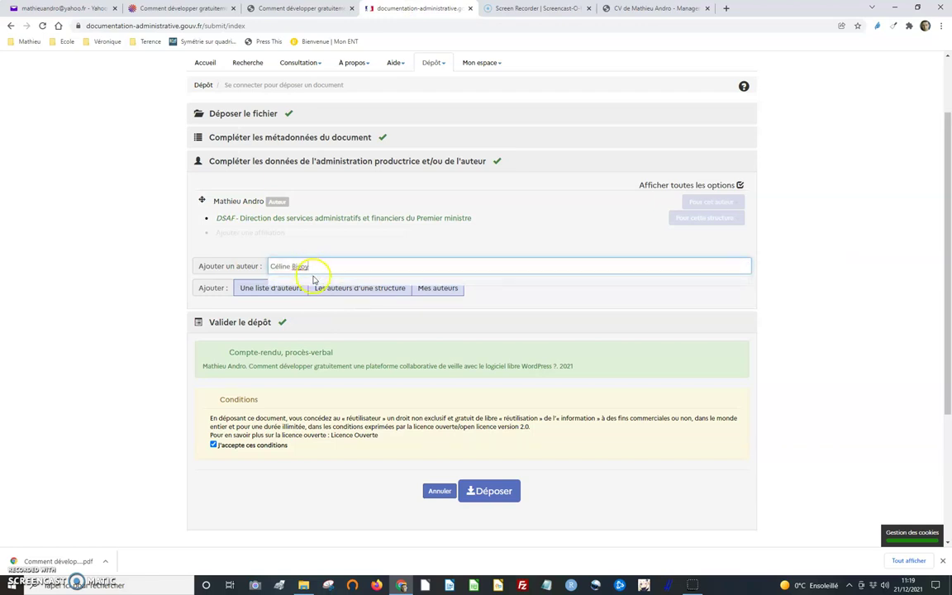
click(308, 281)
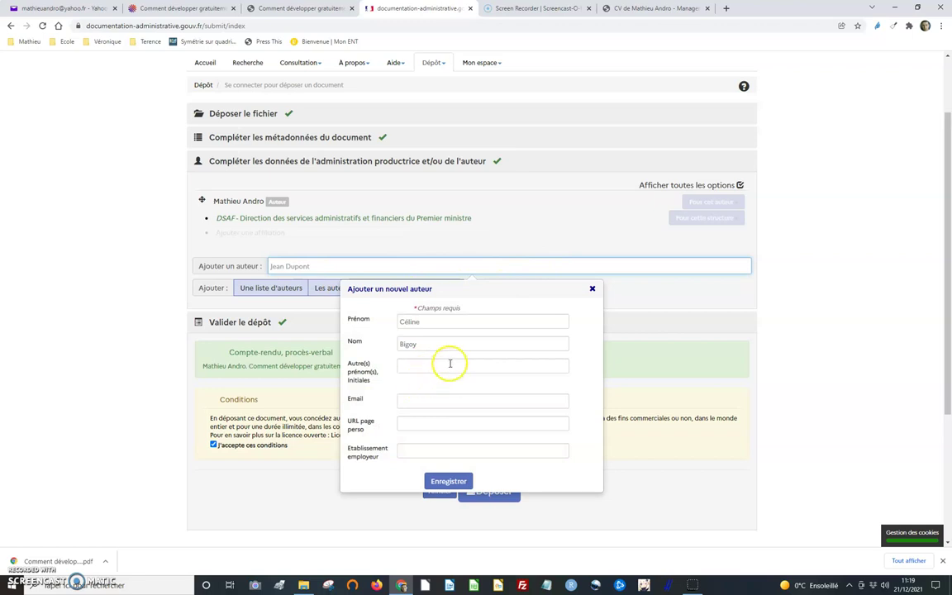
click(445, 401)
click(559, 369)
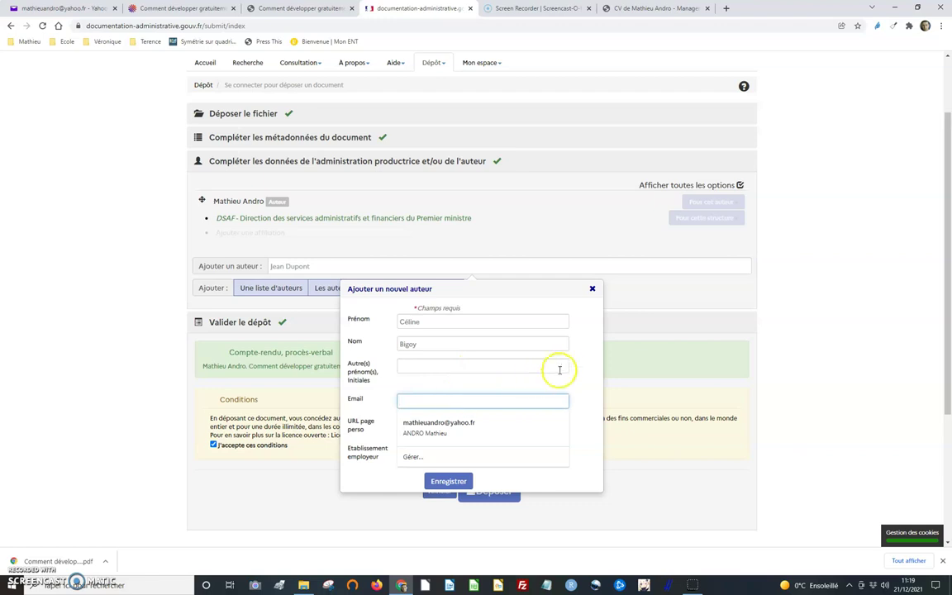
click(447, 449)
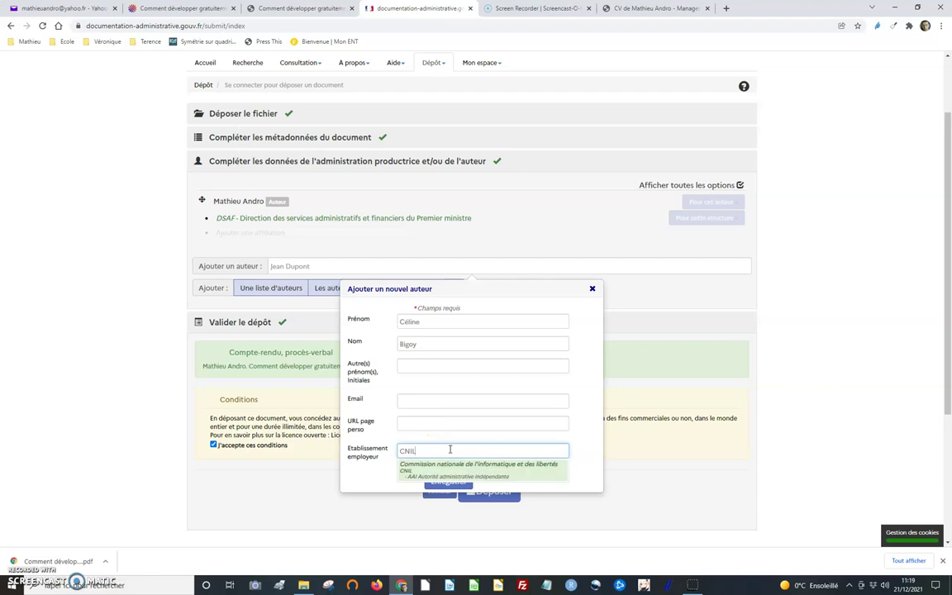
click(459, 467)
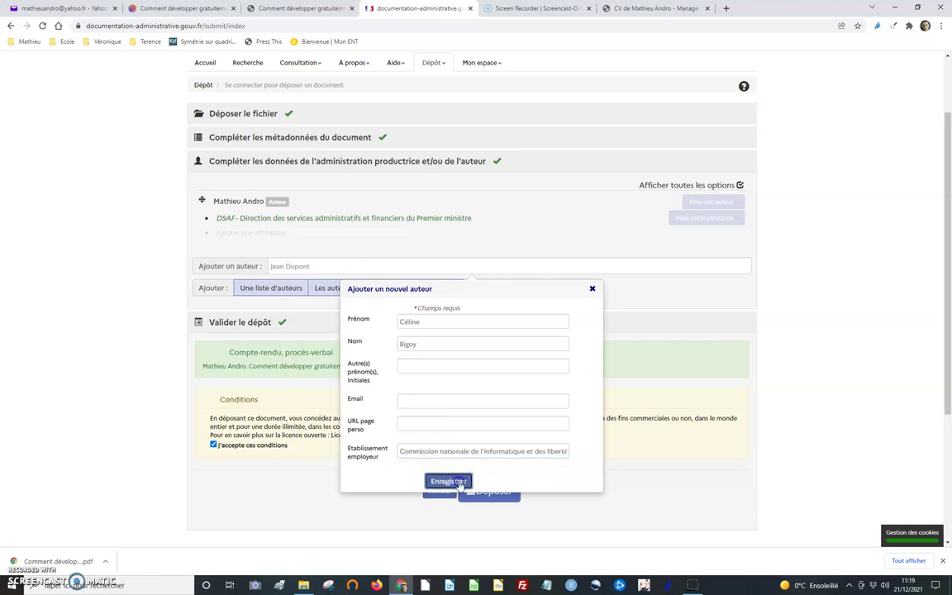
click(459, 483)
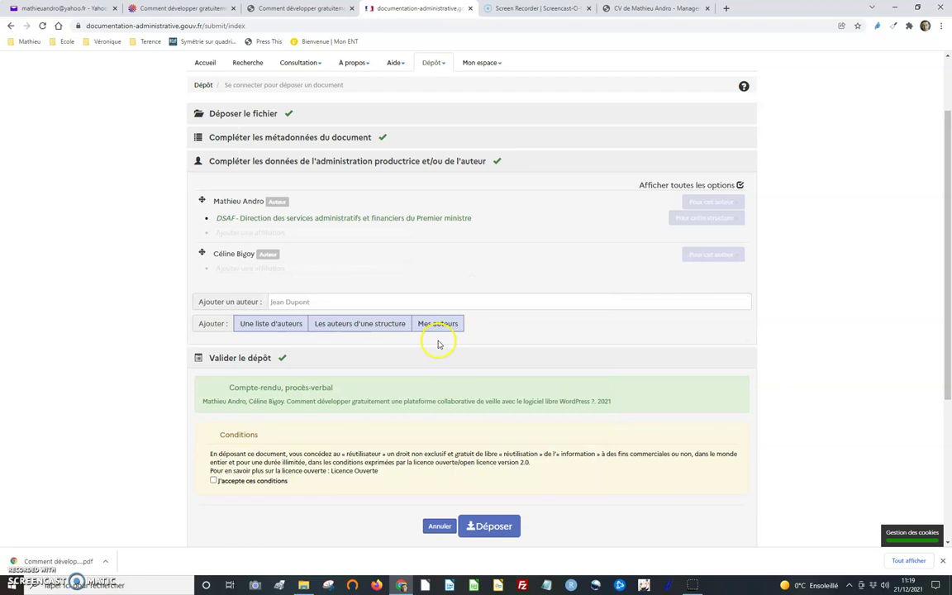
- Attach the CNIL affiliation to the second author
click(268, 269)
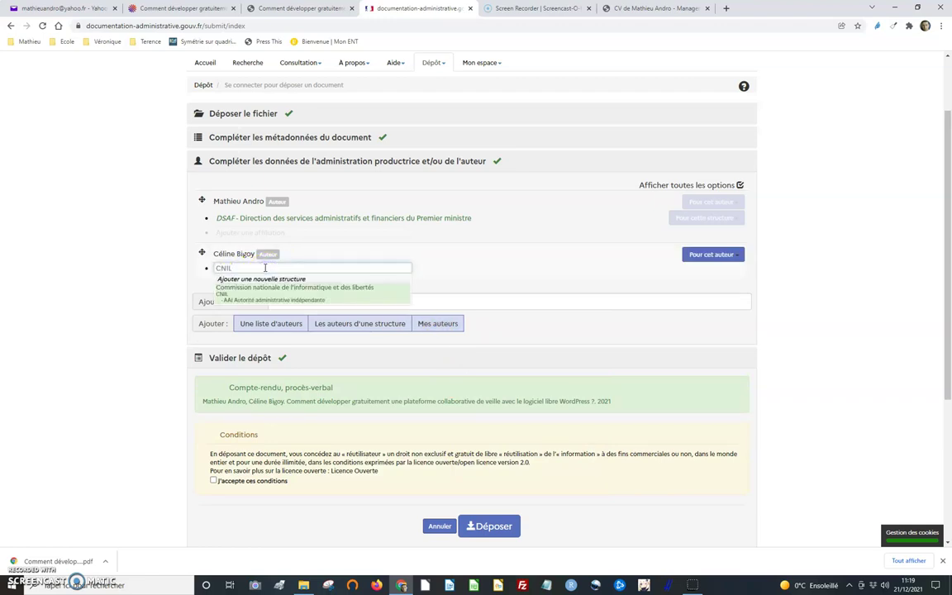
click(265, 295)
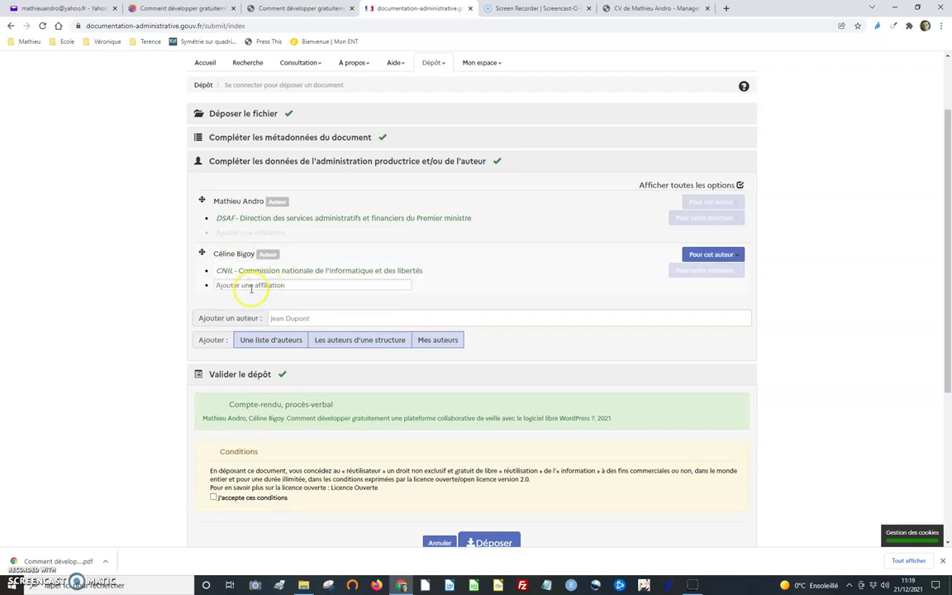
click(173, 8)
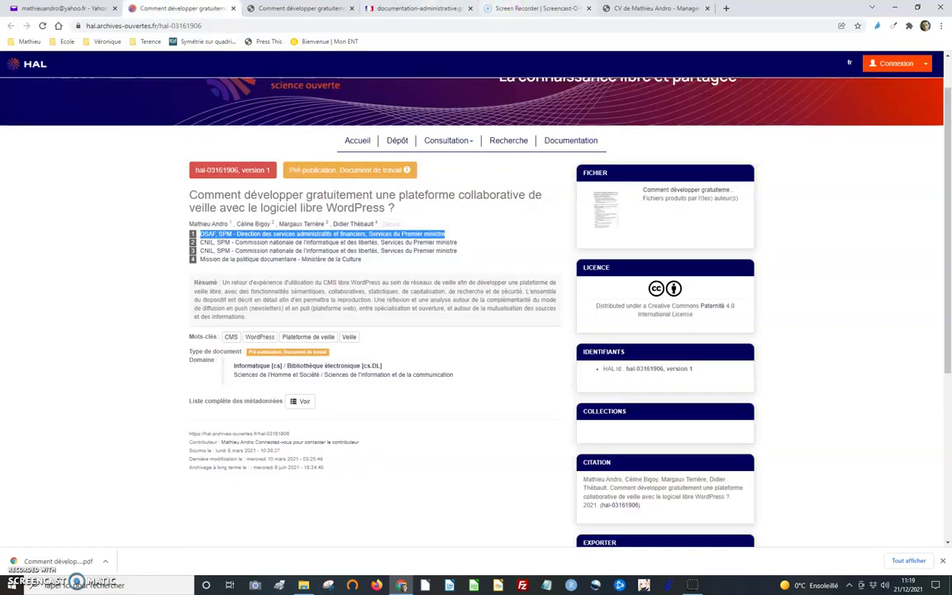
click(406, 8)
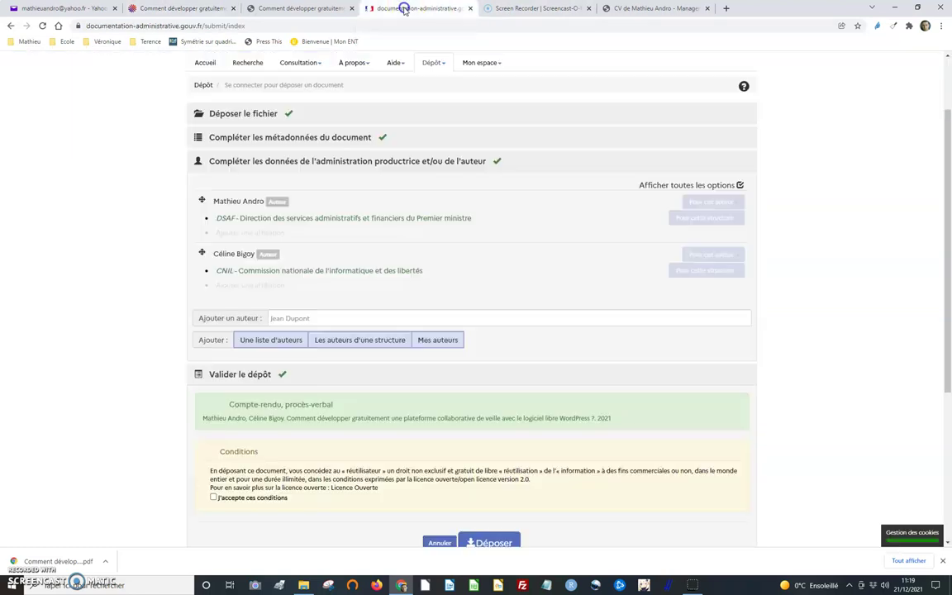
- Create a new third author by name, with the Commission nationale de l'informatique et des libertés as employer
click(306, 318)
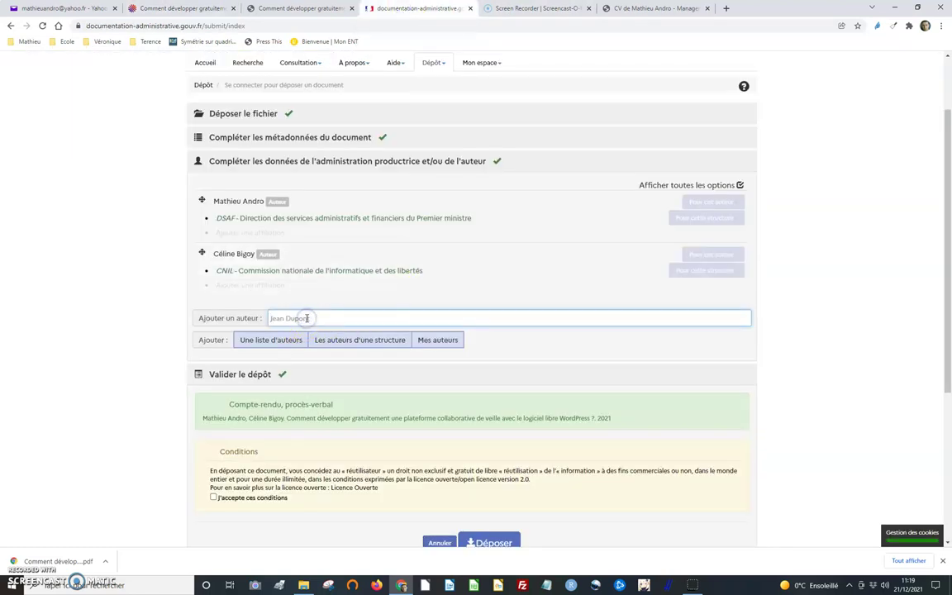
text(Margaux)
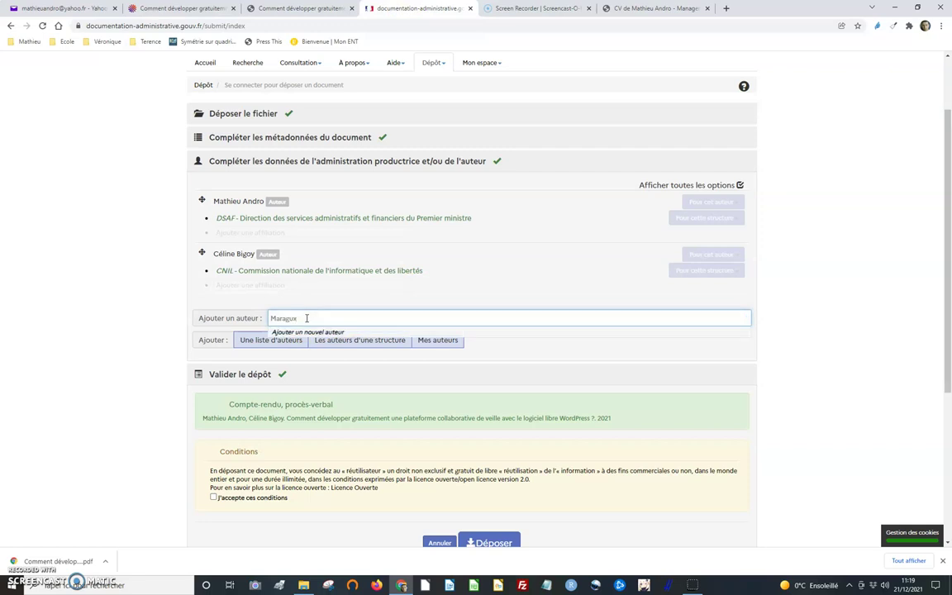
key(BackSpace)
text(gaux)
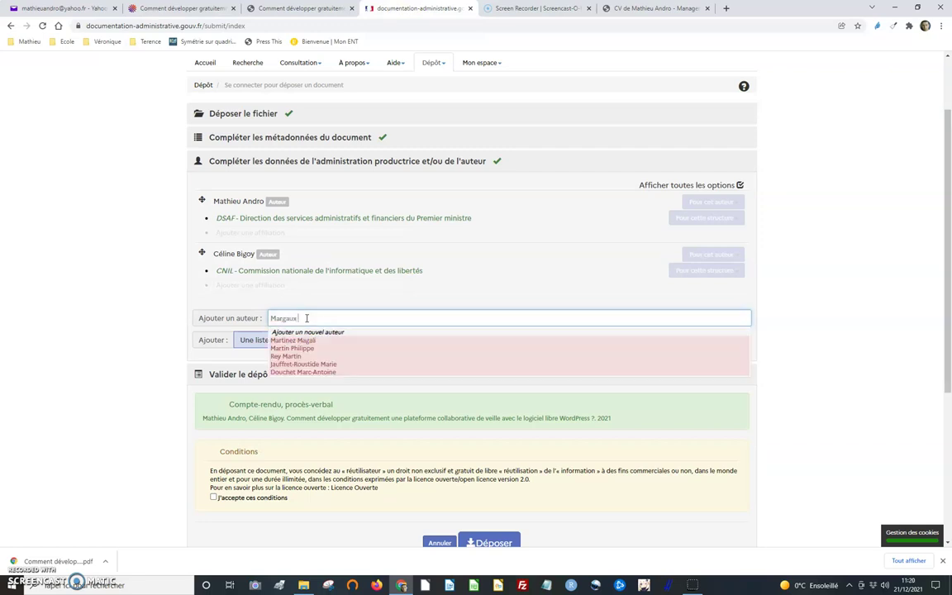
text( Terrière)
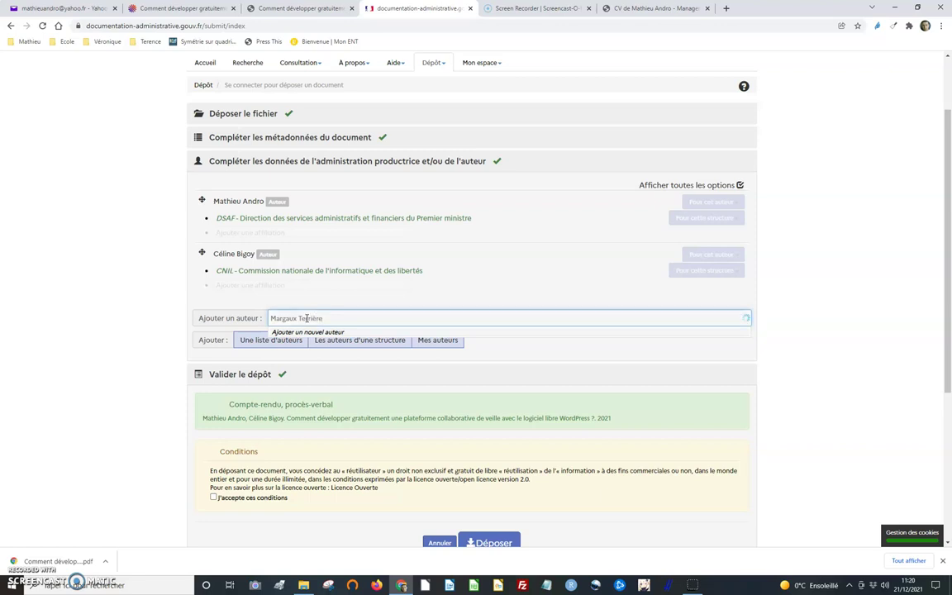
click(324, 333)
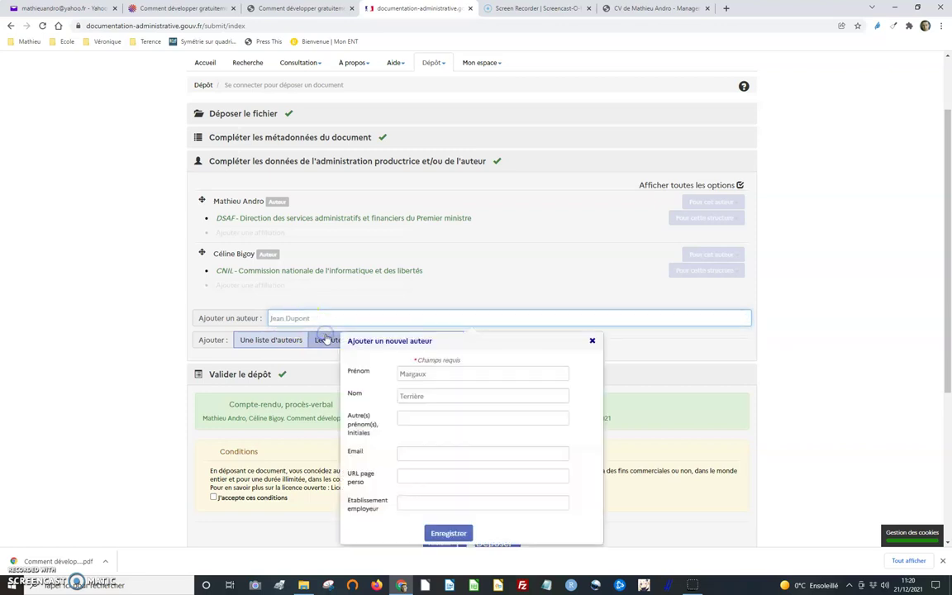
click(429, 503)
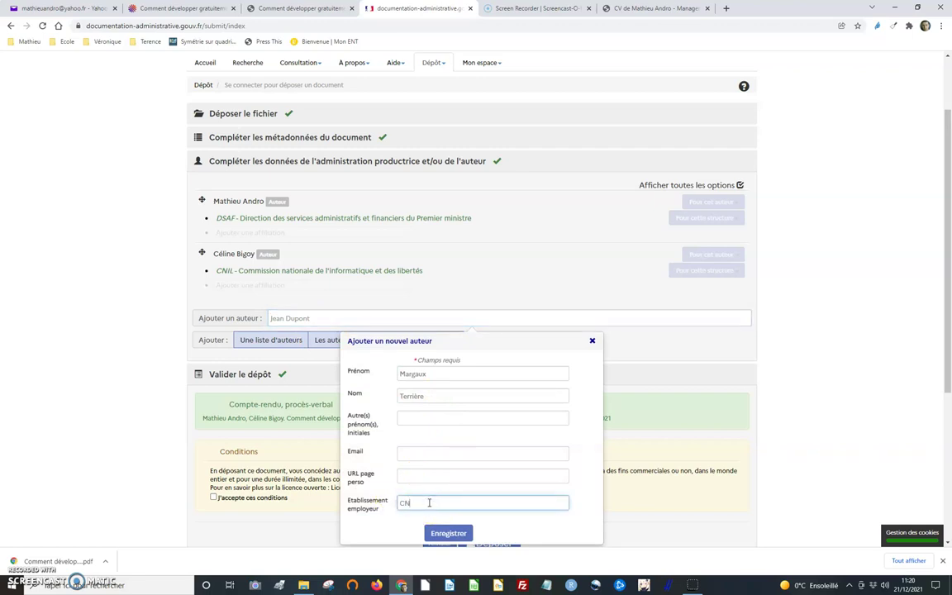
click(432, 517)
click(461, 538)
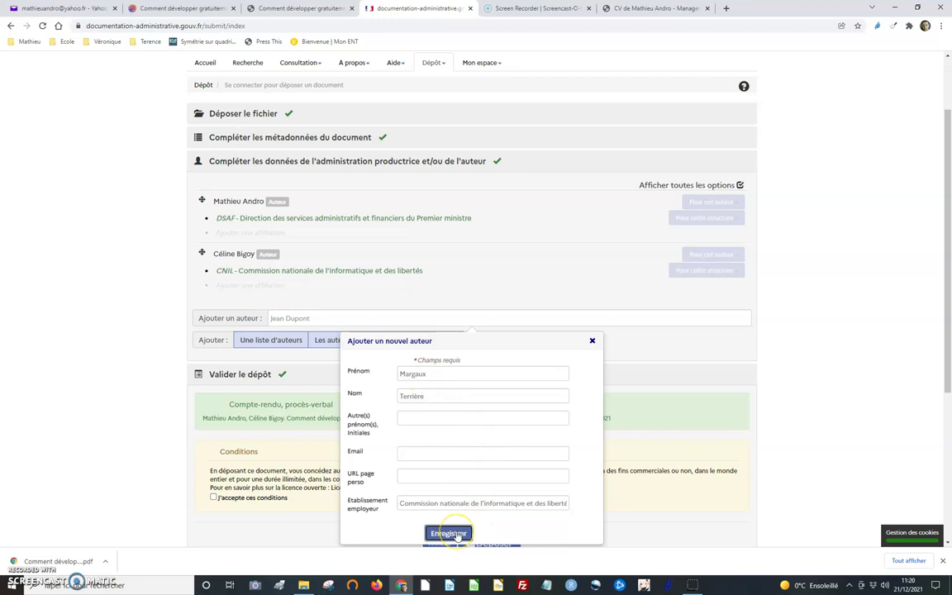
scroll(503, 457, down, 2)
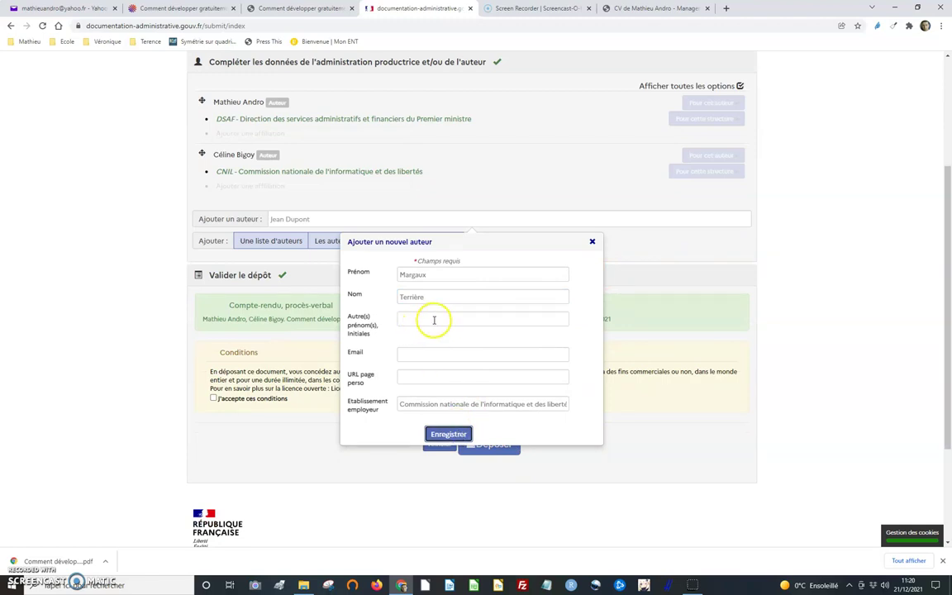
key(Return)
scroll(417, 298, up, 2)
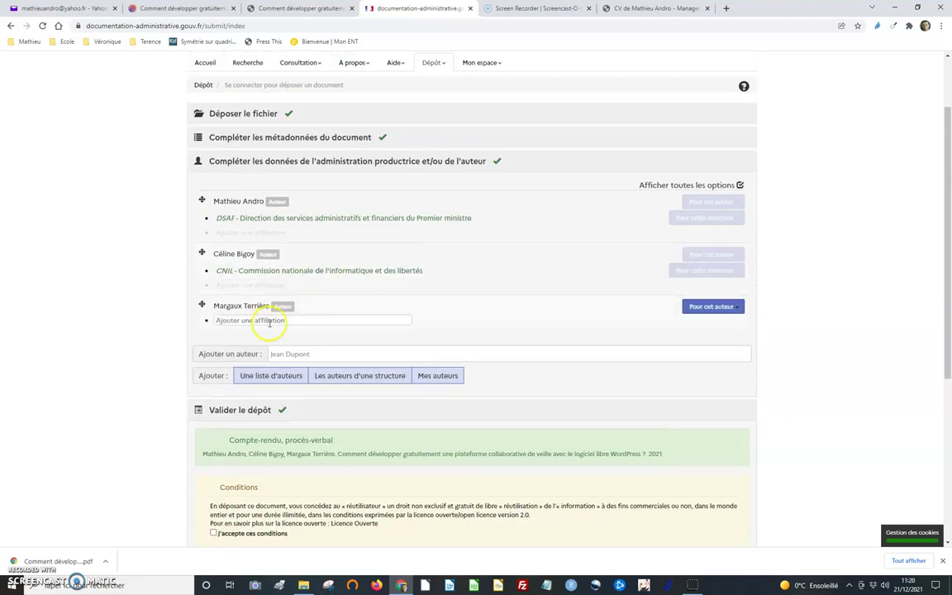
- Attach the CNIL affiliation to the third author
click(252, 320)
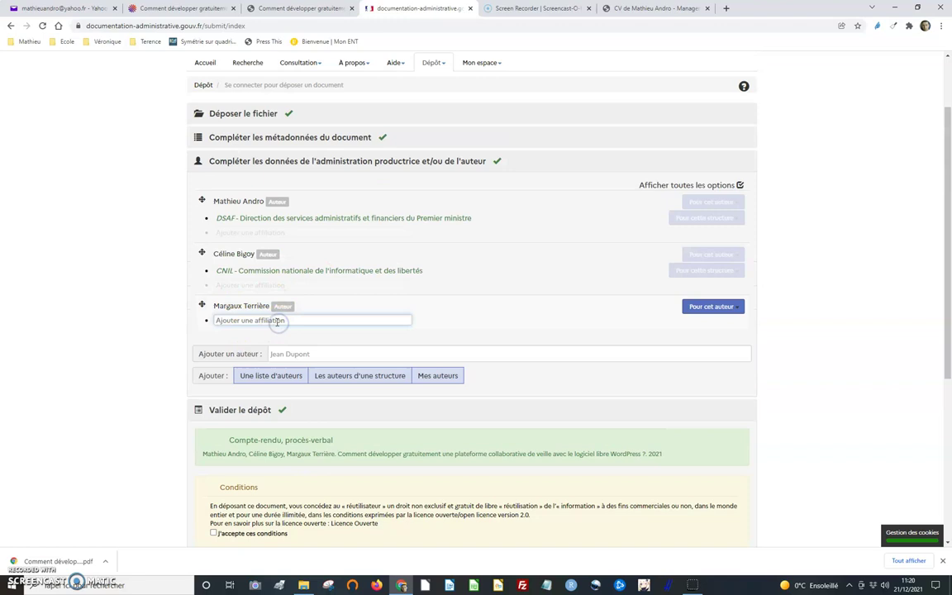
key(BackSpace)
key(BackSpace)
key(BackSpace)
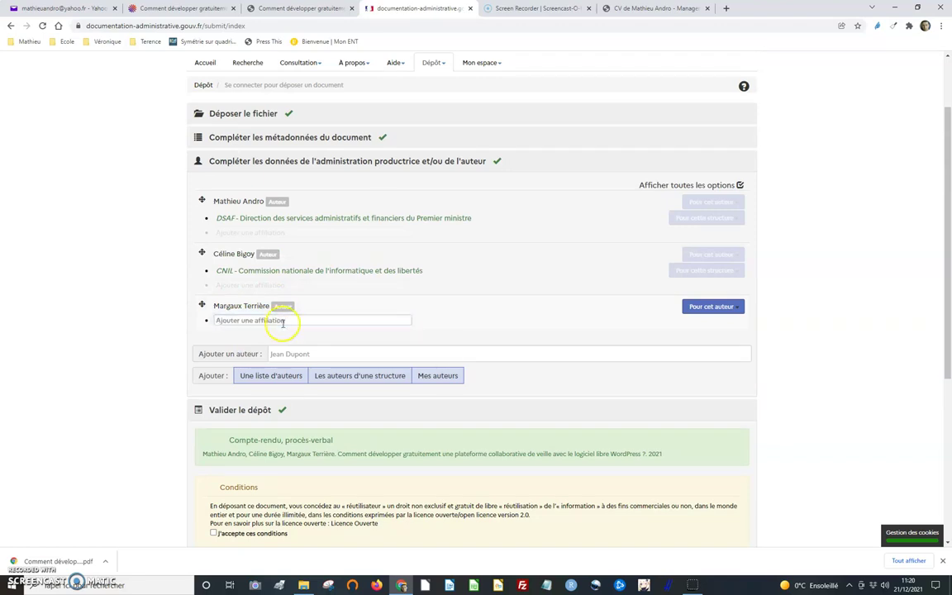
text(C?N)
key(BackSpace)
key(BackSpace)
key(BackSpace)
click(288, 319)
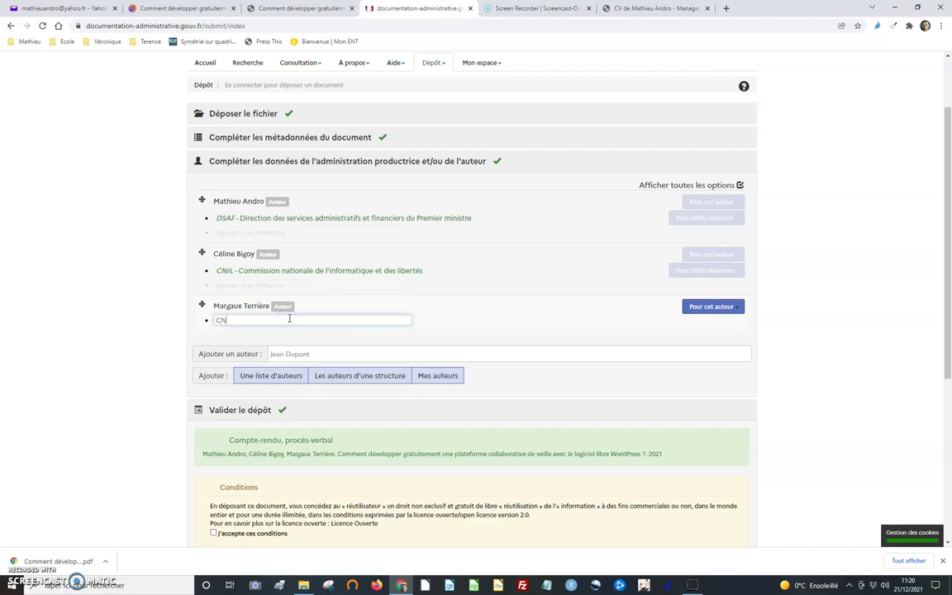
text(CNIL)
click(276, 345)
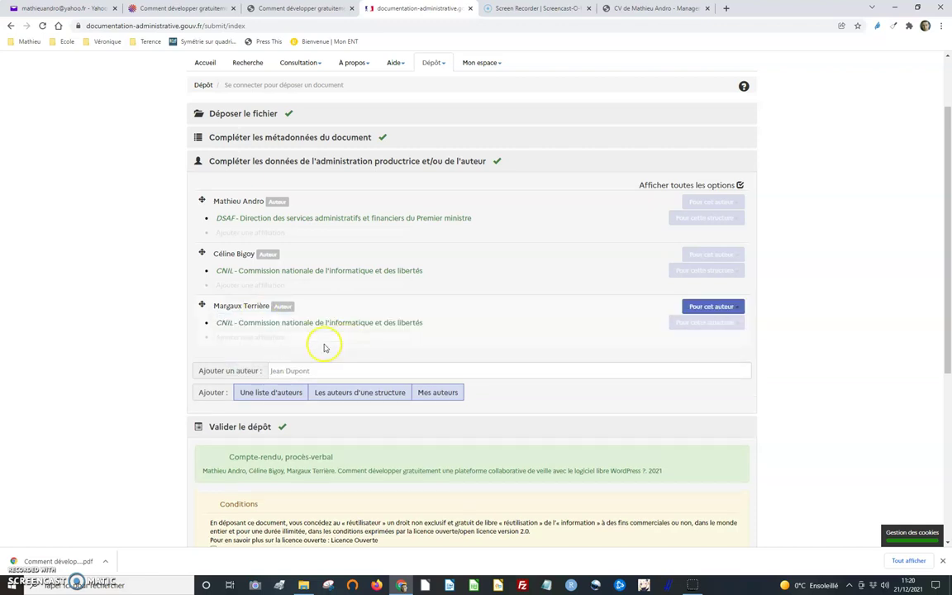
- Create a new fourth author from the name copied off the paper's HAL record
click(180, 8)
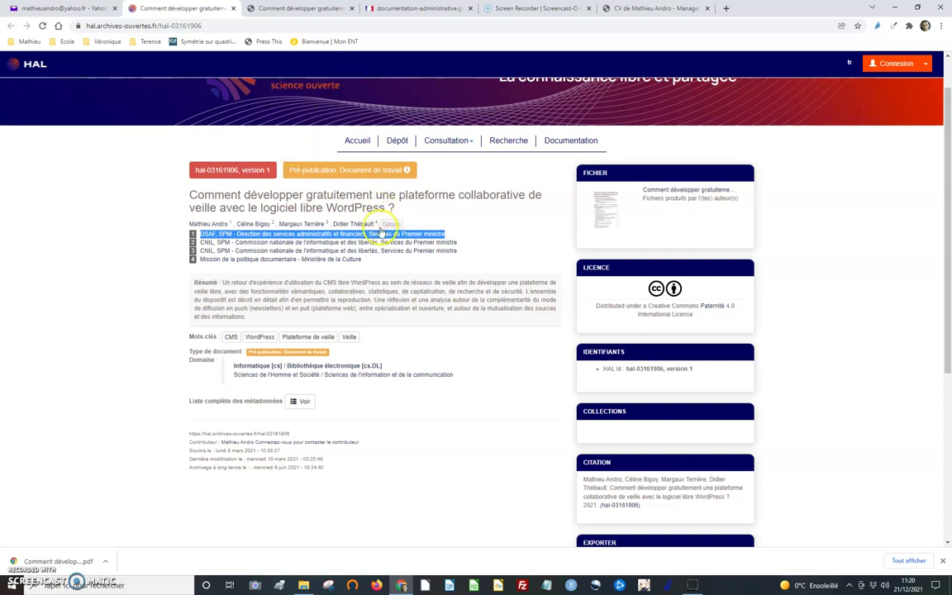
double_click(342, 224)
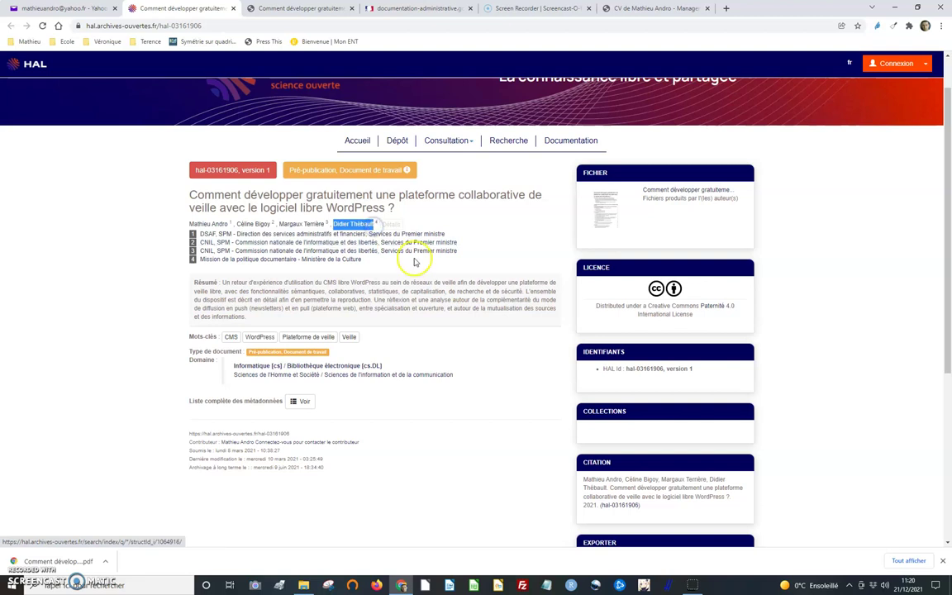
click(418, 8)
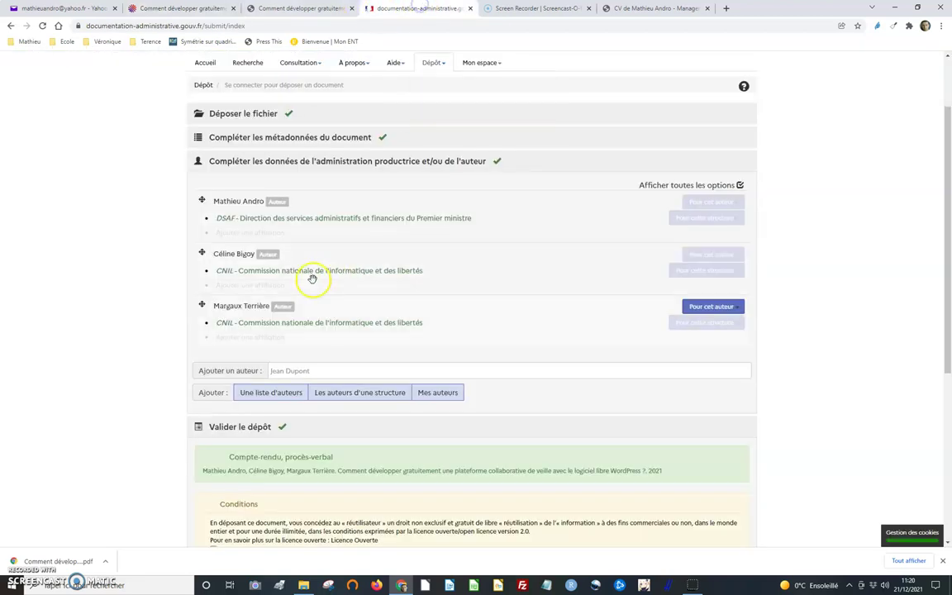
click(304, 371)
text(Didier Thébault)
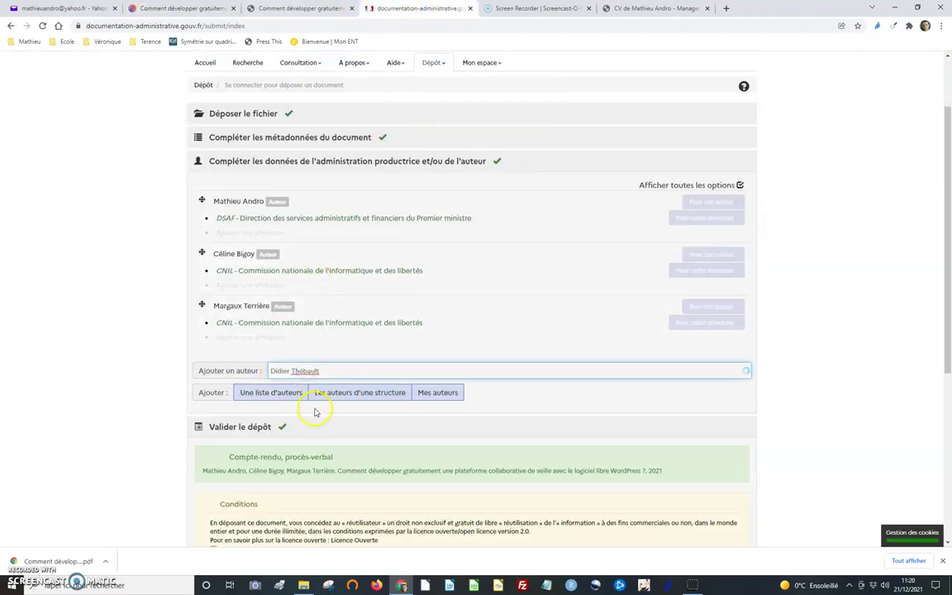
key(Return)
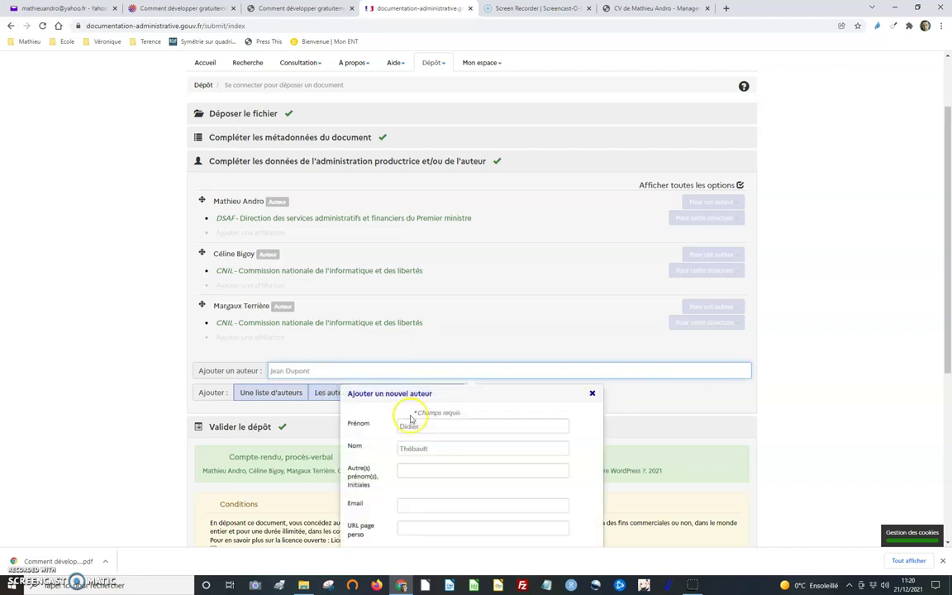
- Set the fourth author's employer to the institution copied from HAL and save the author
scroll(452, 484, down, 1)
scroll(453, 484, down, 1)
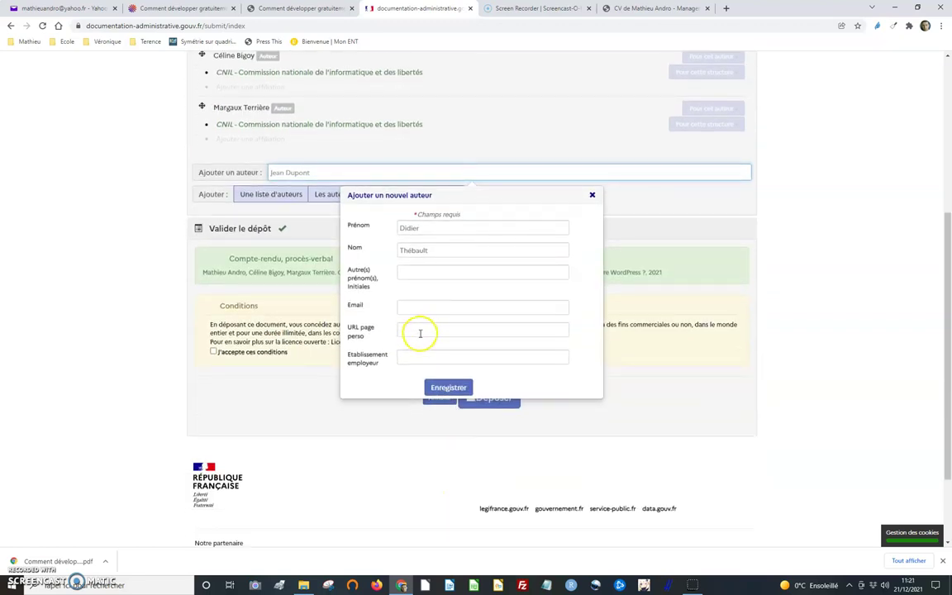
click(433, 357)
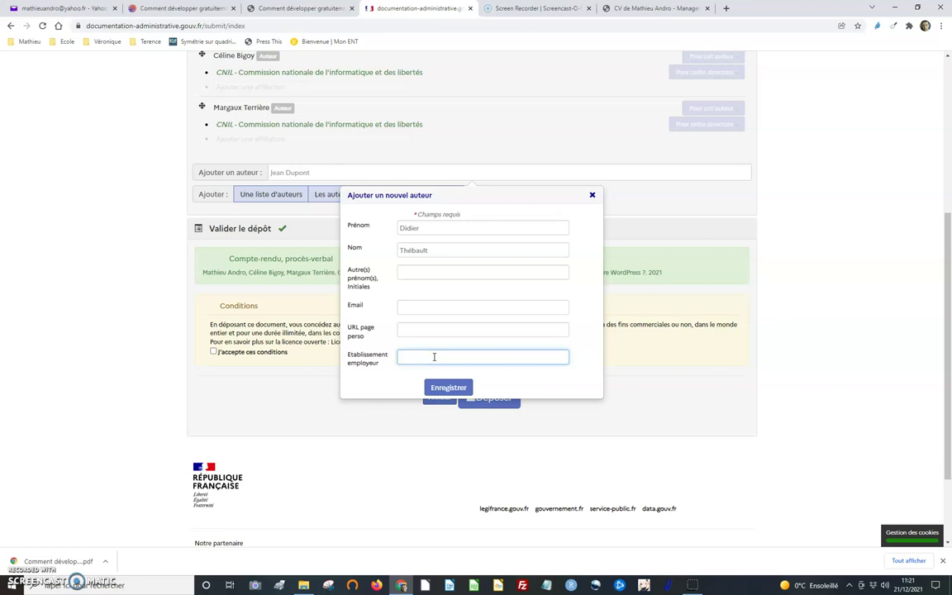
click(272, 9)
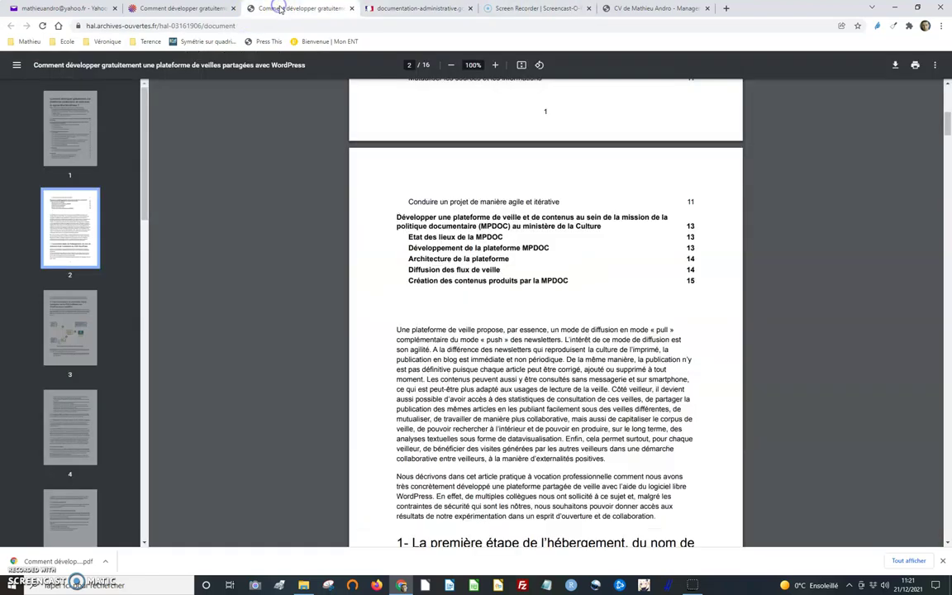
click(196, 8)
click(383, 261)
drag(383, 261, 198, 259)
key(ctrl+c)
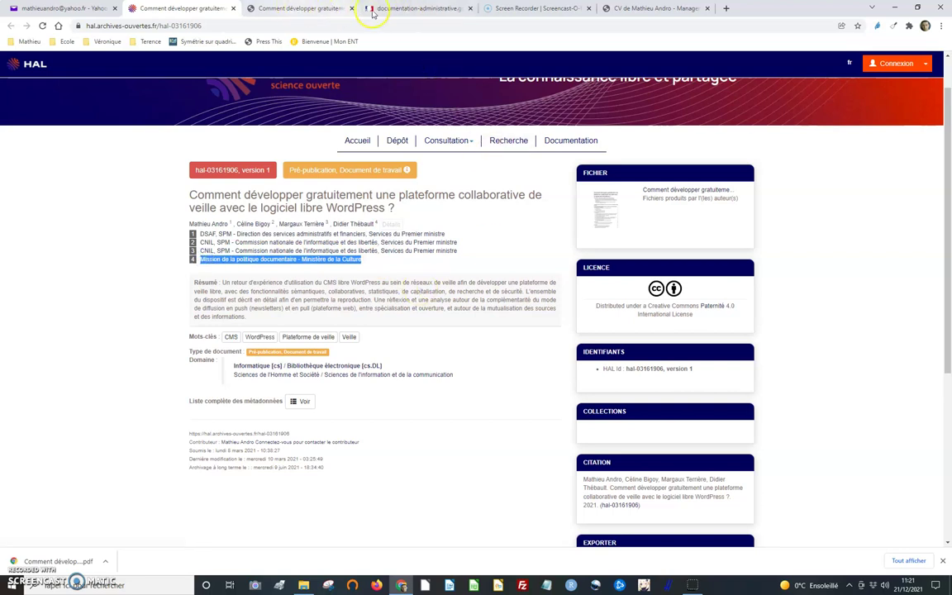
click(373, 10)
click(537, 356)
key(ctrl+v)
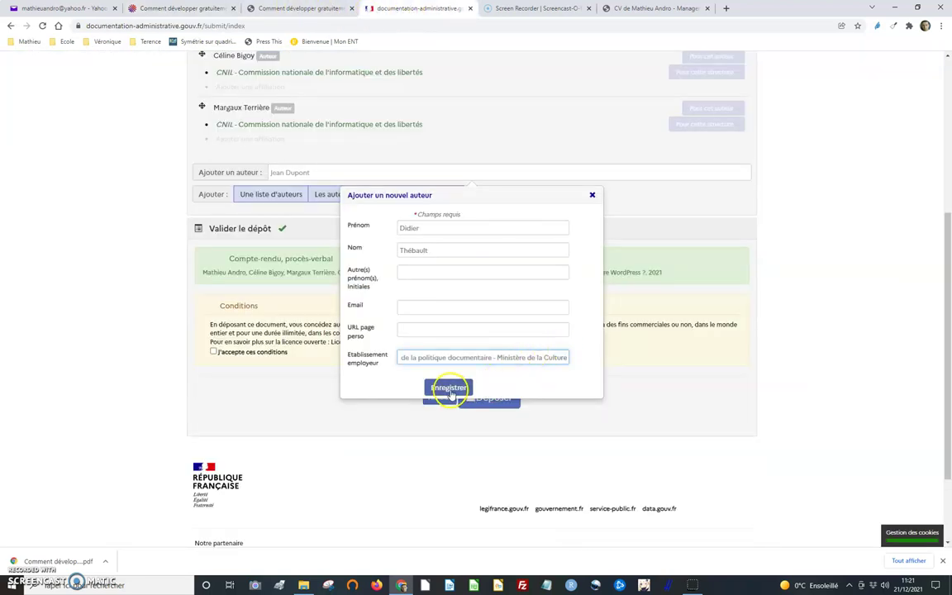
click(448, 387)
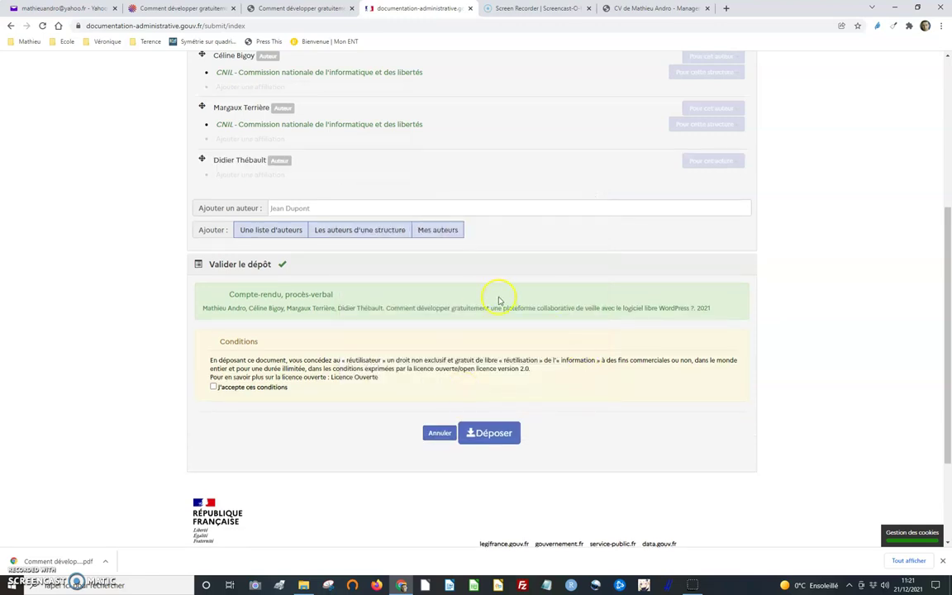
- Create and save the new structure Mission de la politique documentaire - Ministère de la Culture as affiliation
click(275, 174)
key(ctrl+v)
click(285, 189)
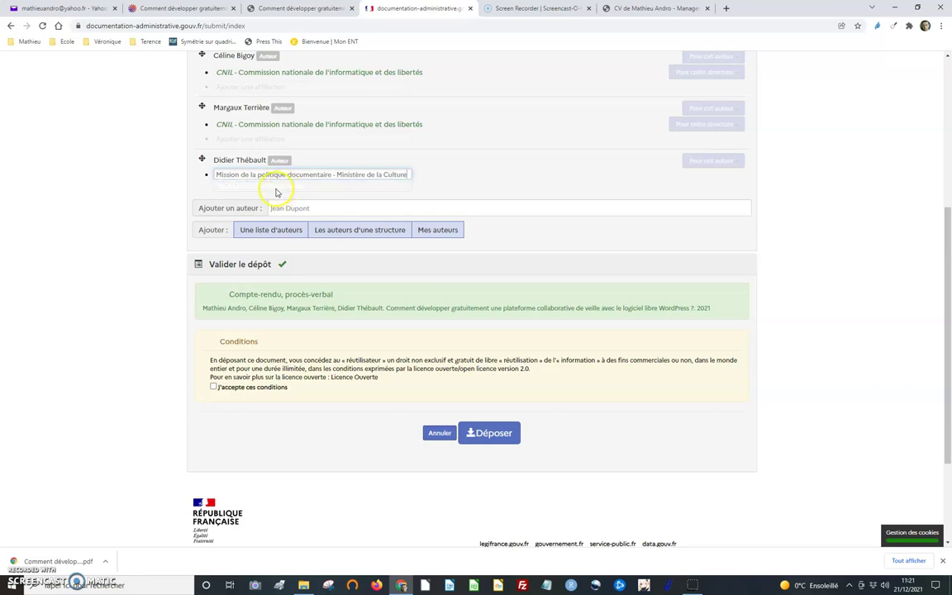
click(279, 188)
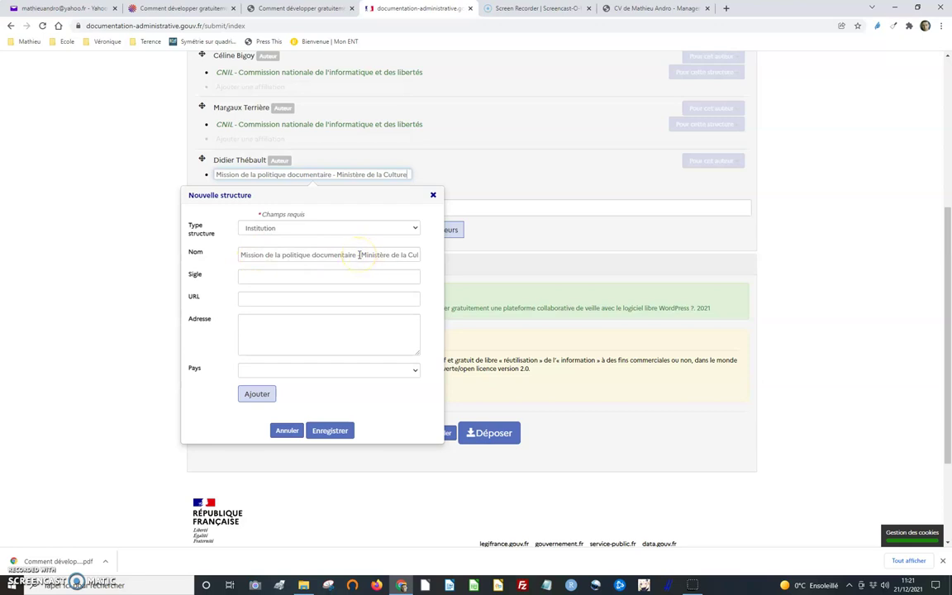
scroll(302, 310, down, 2)
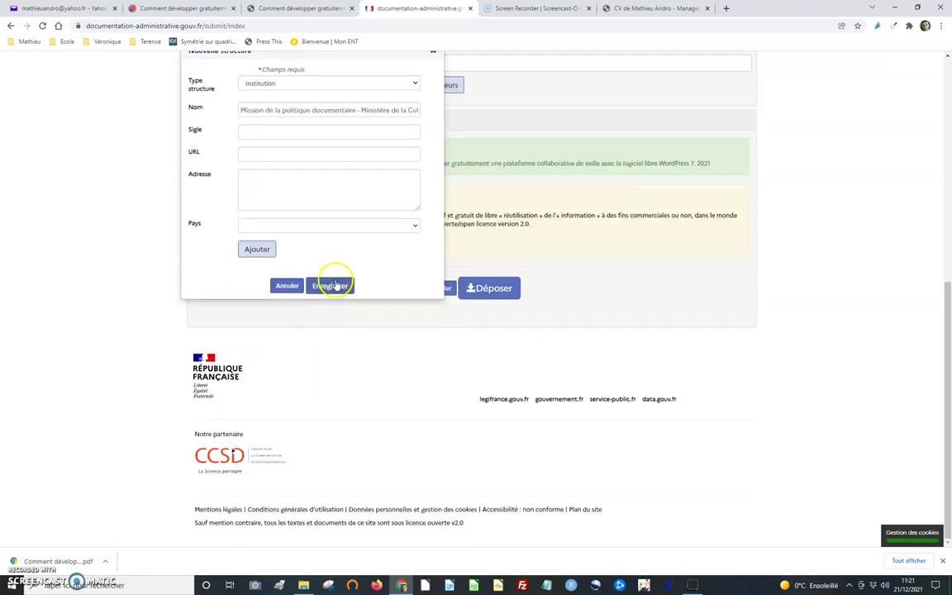
click(332, 286)
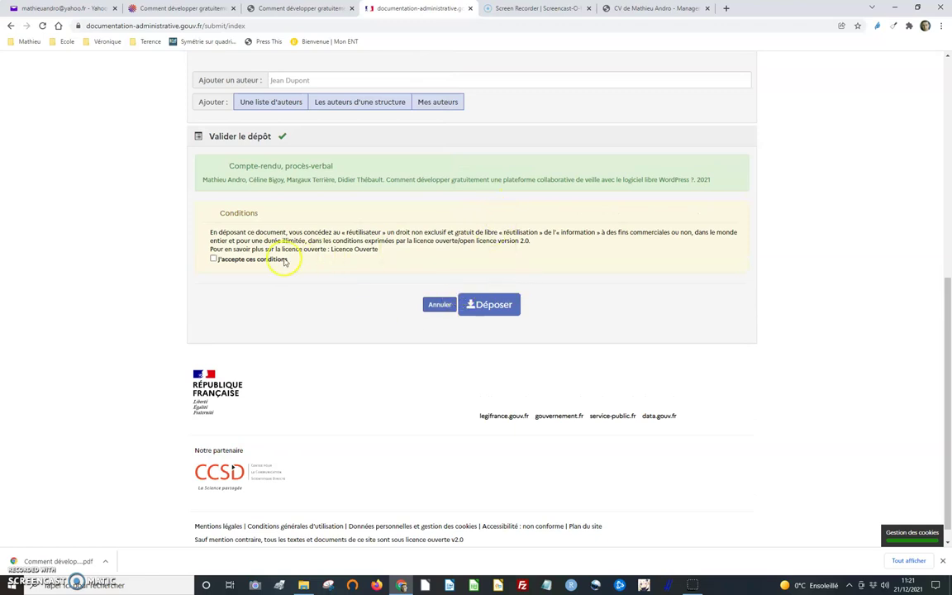
- Tick J'accepte ces conditions and submit the deposit with Déposer
click(213, 259)
scroll(414, 213, up, 4)
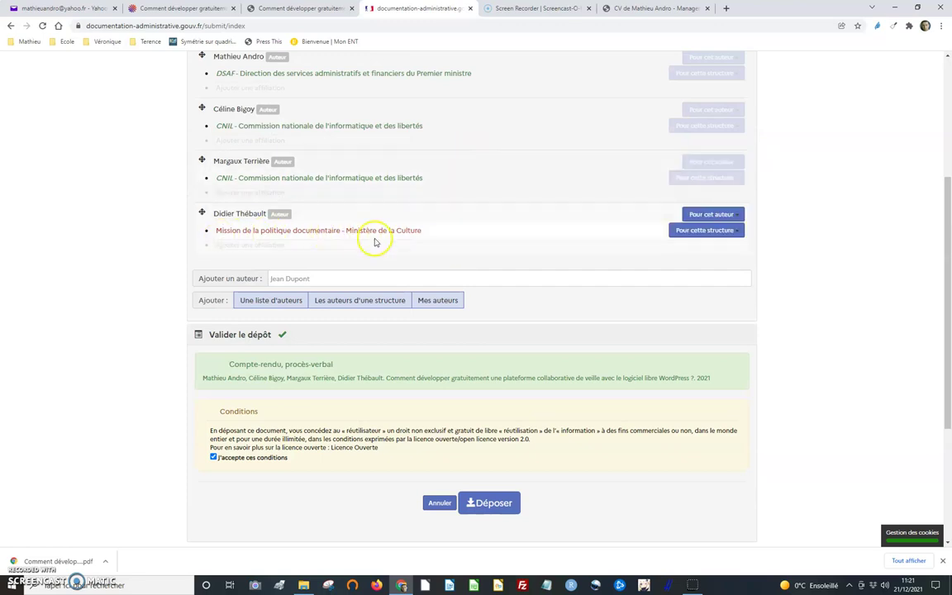
scroll(377, 242, up, 3)
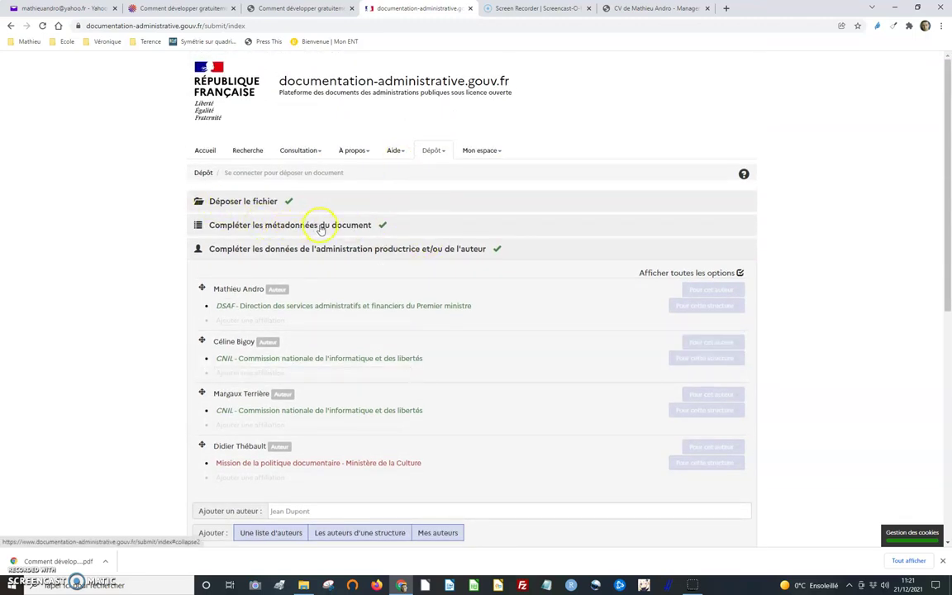
scroll(372, 265, down, 3)
scroll(479, 315, down, 3)
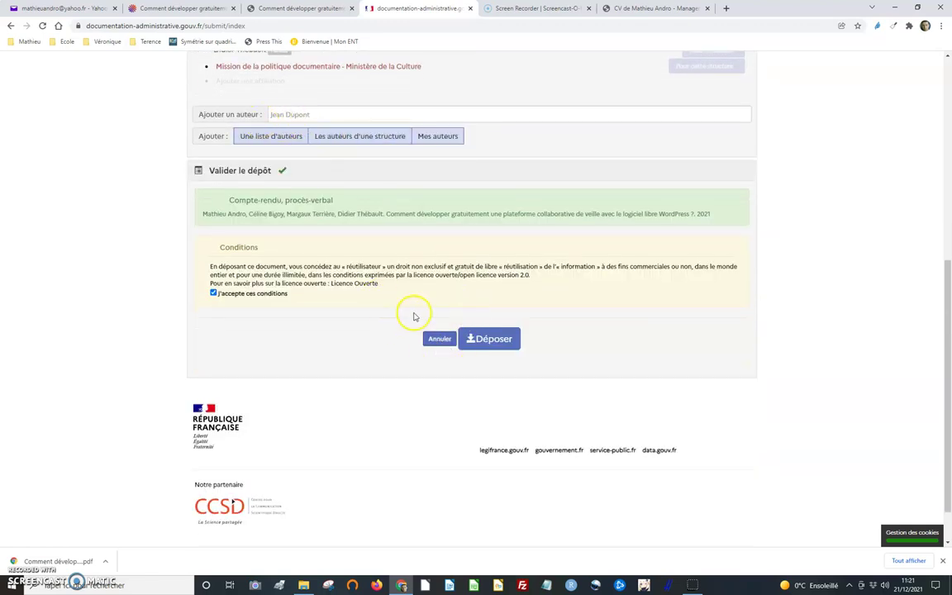
click(504, 339)
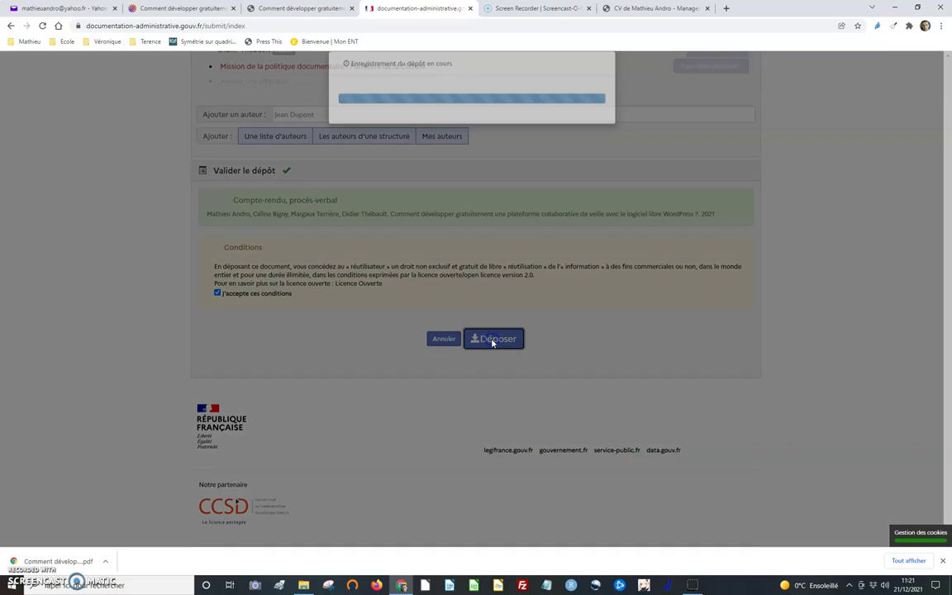